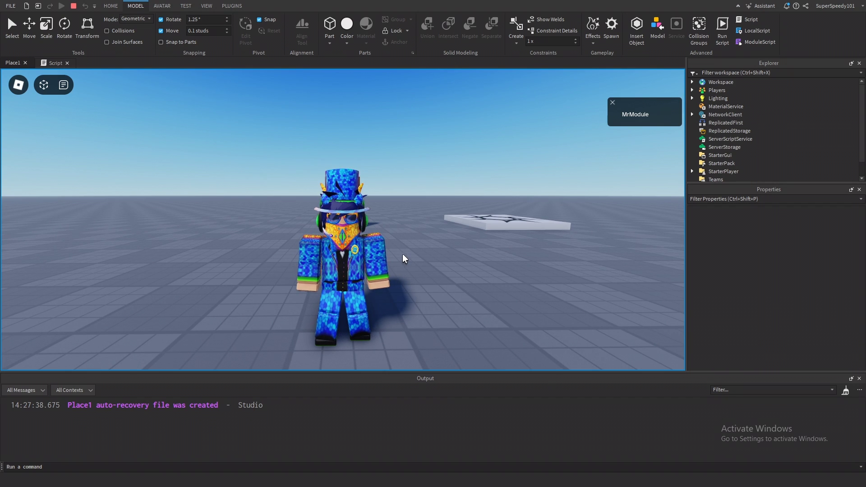
- Walk the test character to the finished door and trigger its Open prompt several times to see it open and close
key(w)
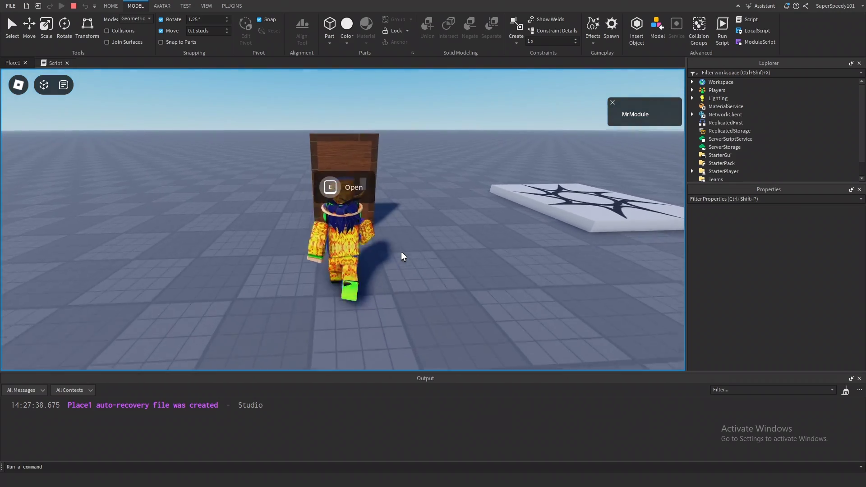
key(e)
key(e)
right_drag(401, 252, 403, 251)
key(s)
key(w)
key(e)
key(e)
key(s)
scroll(403, 251, up, 1)
key(s)
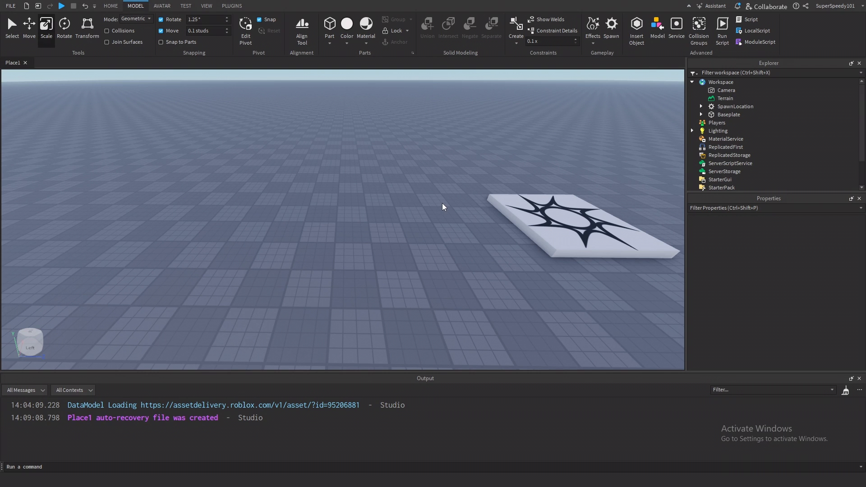
- Insert a block part and place it on the baseplate beside the spawn location
key(w)
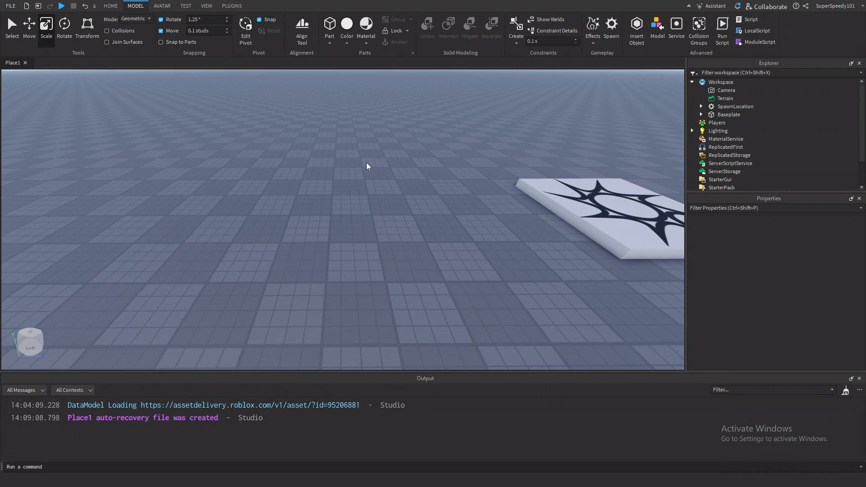
click(329, 30)
drag(342, 216, 378, 283)
click(305, 148)
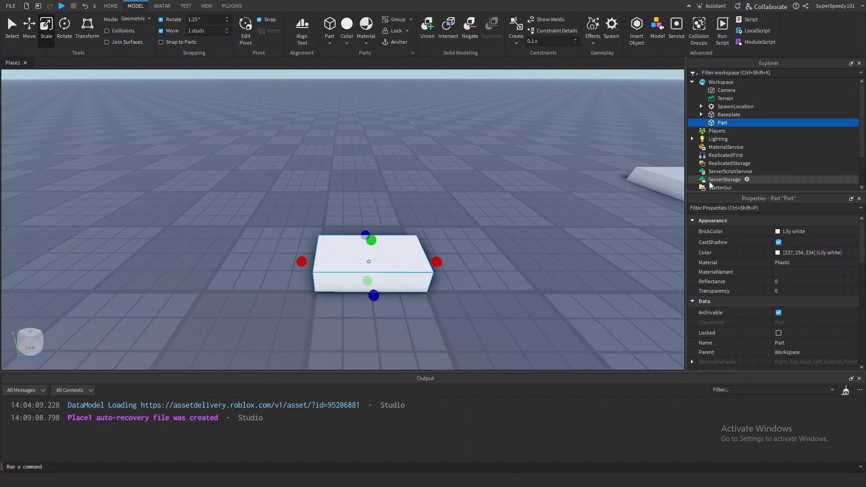
- Set the new part's color to brown, RGB 104, 62, 20
click(777, 253)
click(509, 183)
drag(510, 183, 516, 180)
drag(538, 198, 538, 224)
drag(487, 147, 214, 124)
click(265, 182)
click(245, 159)
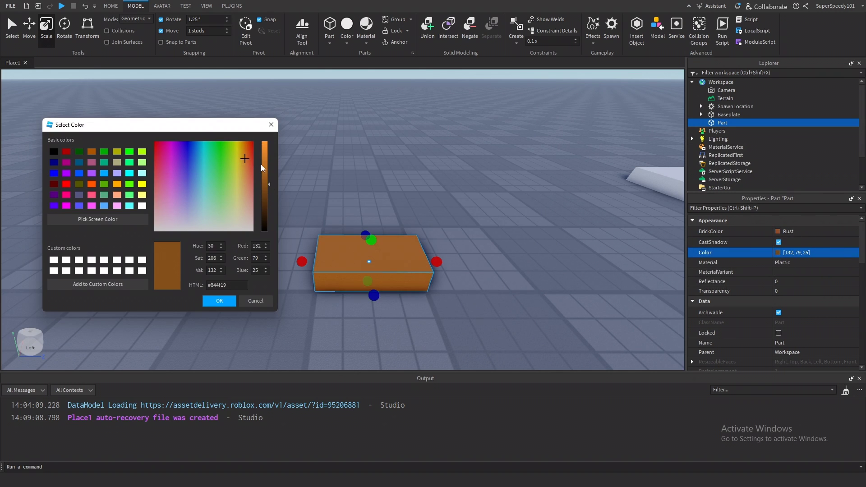
drag(265, 179, 269, 194)
click(220, 301)
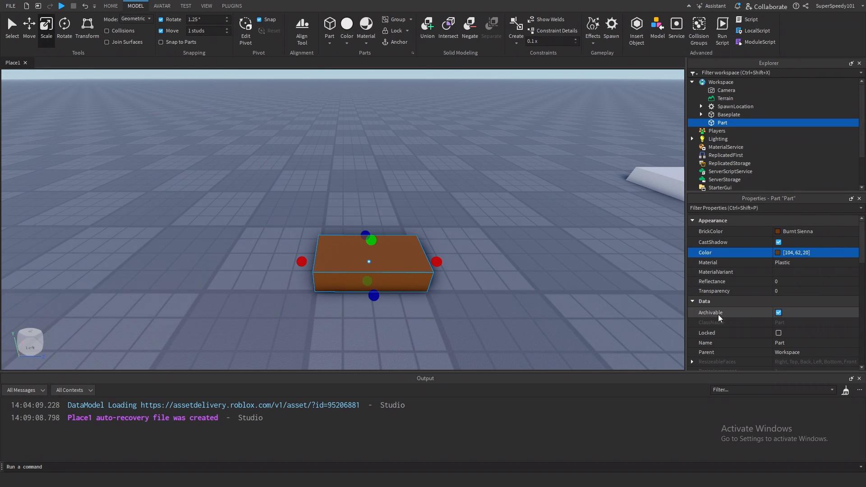
- Change the brown part's material to Wood
click(786, 263)
scroll(802, 306, down, 4)
click(807, 325)
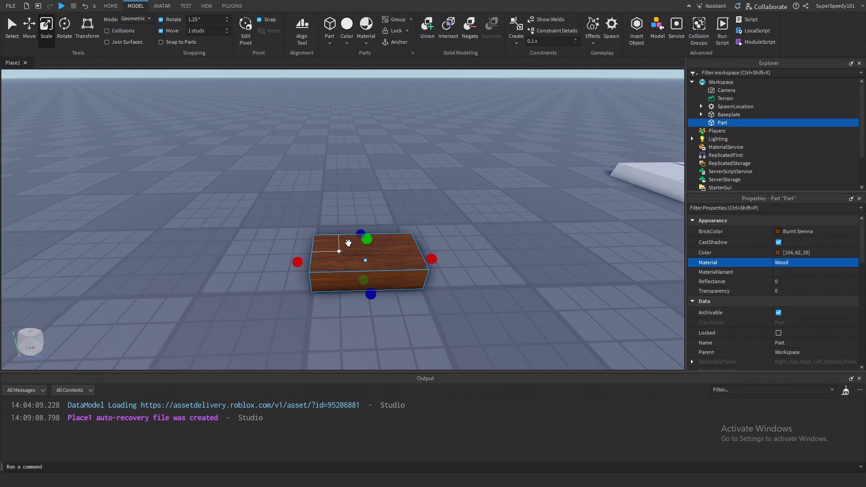
- Scale the wooden part into a tall, upright rectangular door panel
right_drag(348, 243, 308, 225)
drag(285, 224, 315, 232)
right_drag(315, 231, 318, 244)
mouse_move(286, 262)
mouse_down()
mouse_move(299, 261)
mouse_move(290, 263)
mouse_up()
key(a)
drag(423, 240, 431, 179)
right_drag(428, 203, 431, 179)
key(s)
drag(431, 179, 432, 157)
key(d)
click(426, 207)
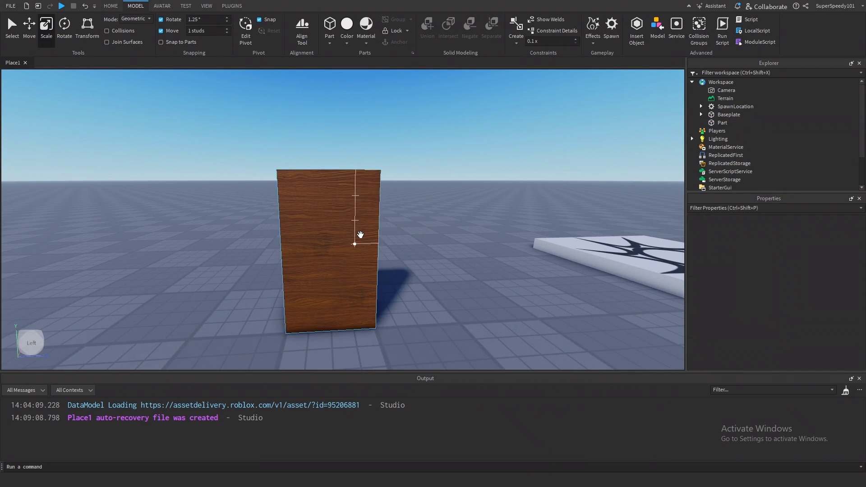
- Set the move snapping increment to 0.5 studs and reduce the door panel's thickness
click(360, 236)
key(a)
right_drag(365, 237, 207, 71)
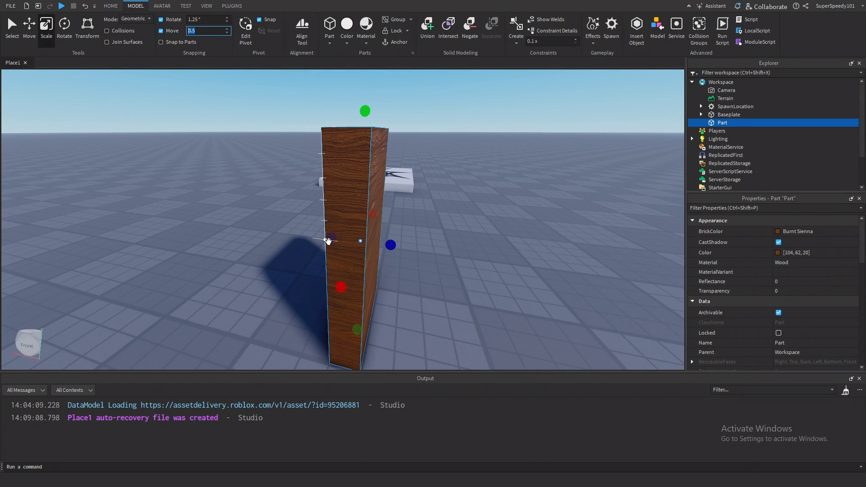
drag(328, 241, 346, 240)
click(432, 280)
key(d)
- Duplicate the door panel and scale the copy into a narrow vertical frame post along the door's left edge
right_drag(431, 280, 392, 246)
scroll(426, 284, down, 3)
key(w)
key(a)
click(389, 239)
key(ctrl+d)
drag(311, 238, 296, 238)
drag(445, 246, 335, 239)
- Duplicate the frame piece and resize the copy into a horizontal beam across the top of the door
key(ctrl+d)
drag(318, 134, 317, 119)
drag(324, 315, 396, 143)
- Duplicate the left frame post, shift the copy to the door's right edge and extend it up to the top beam's height
key(d)
click(256, 193)
key(ctrl+d)
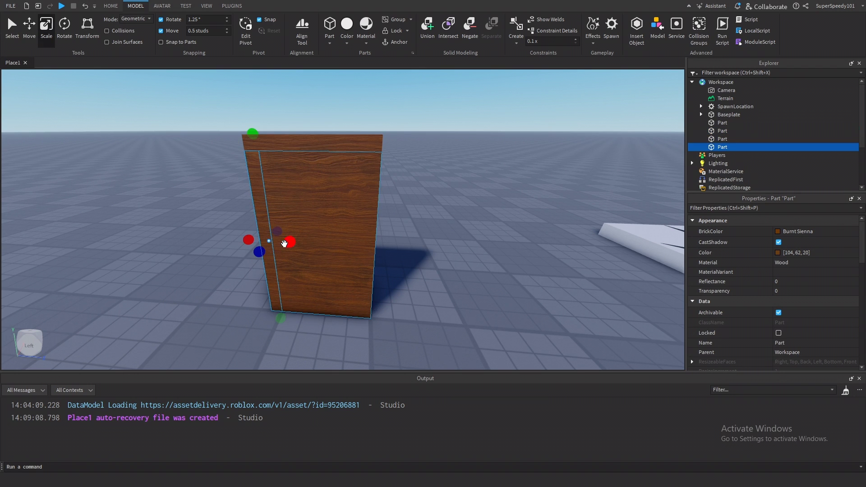
drag(286, 242, 401, 249)
drag(248, 241, 412, 250)
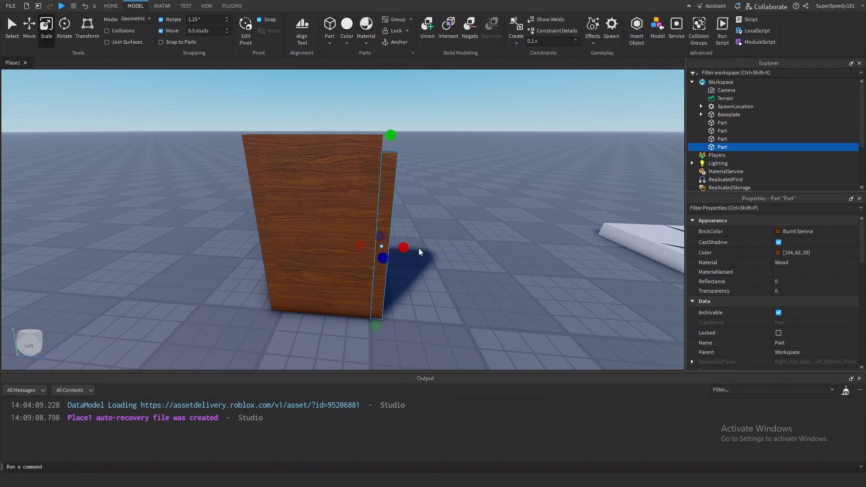
drag(391, 134, 391, 119)
- Color the three frame parts together a darker brown, RGB 84, 50, 16
ctrl+click(315, 146)
ctrl+click(251, 168)
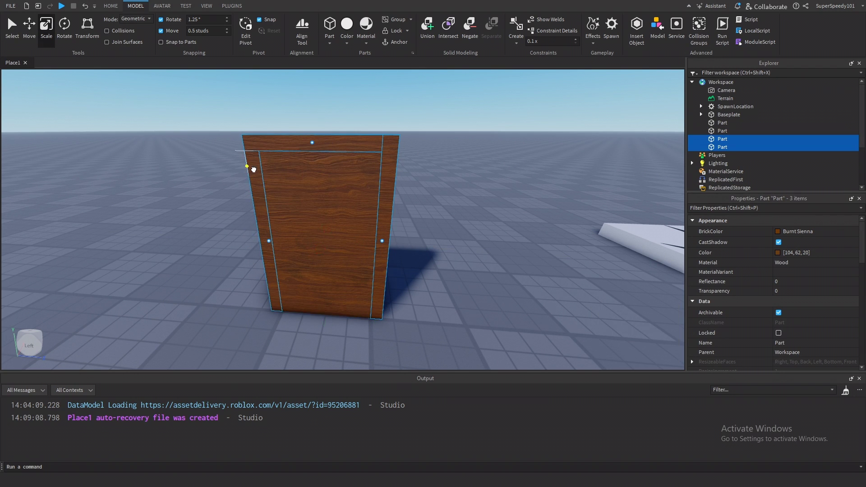
click(777, 253)
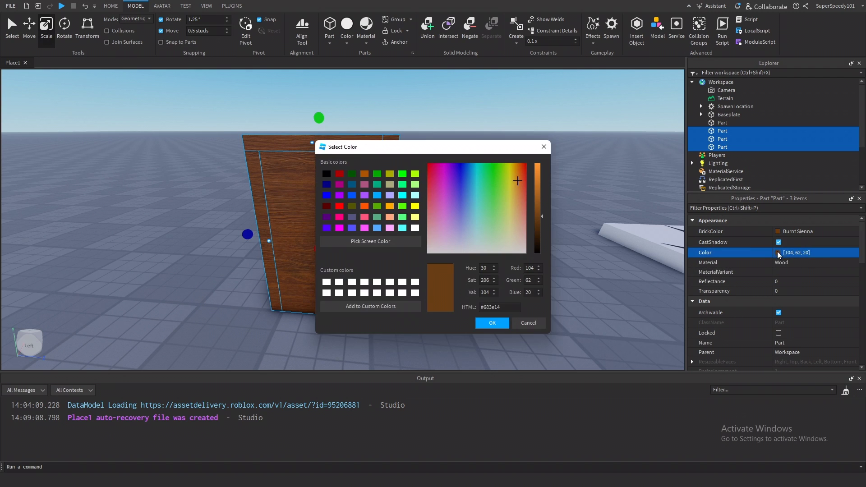
click(536, 221)
click(540, 224)
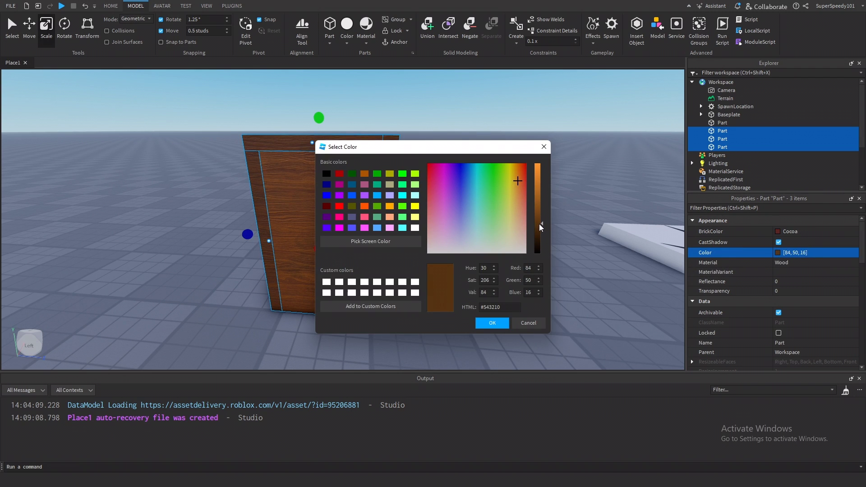
click(492, 322)
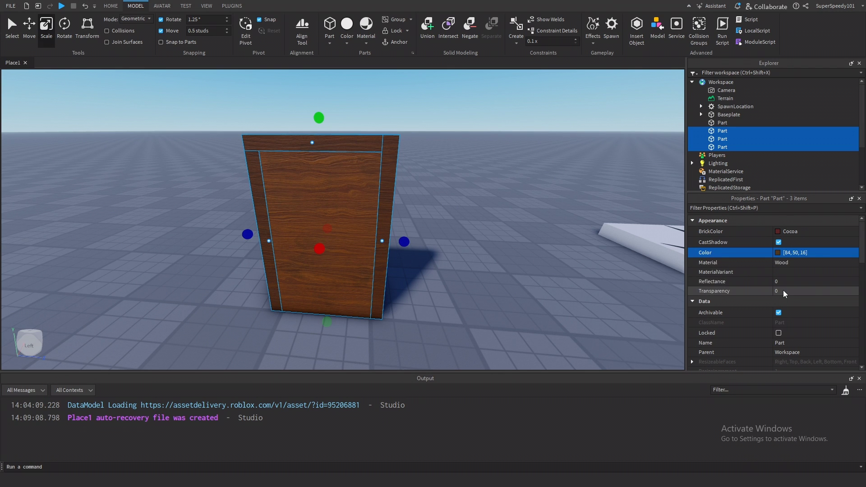
- Set the material of the three frame parts to WoodPlanks
click(782, 263)
click(788, 333)
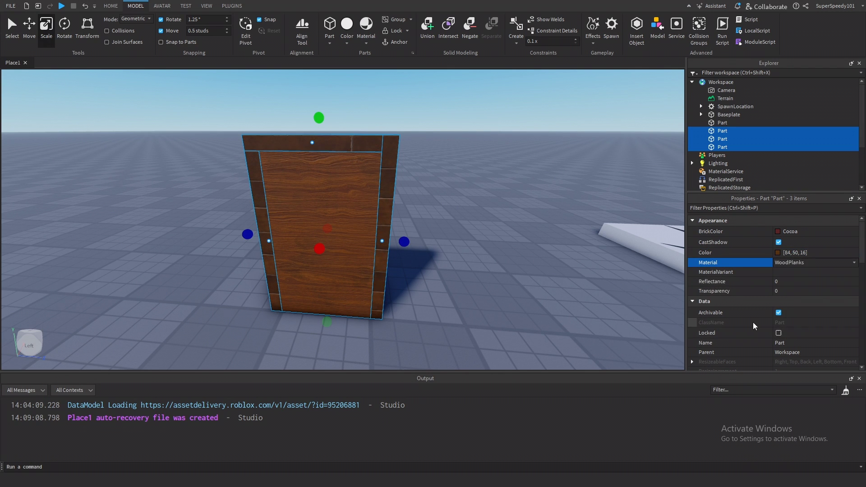
click(483, 272)
key(s)
right_drag(483, 272, 479, 275)
key(w)
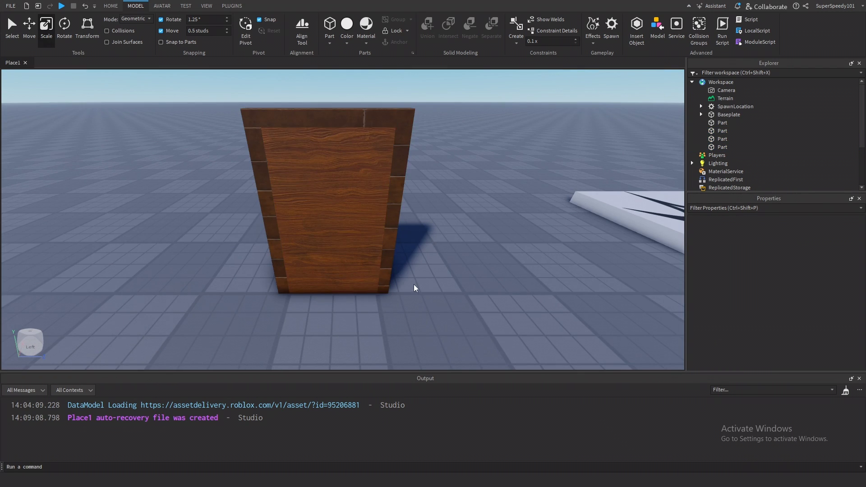
- Insert another block part in front of the door and shrink it as the base for a door handle
key(w)
click(329, 27)
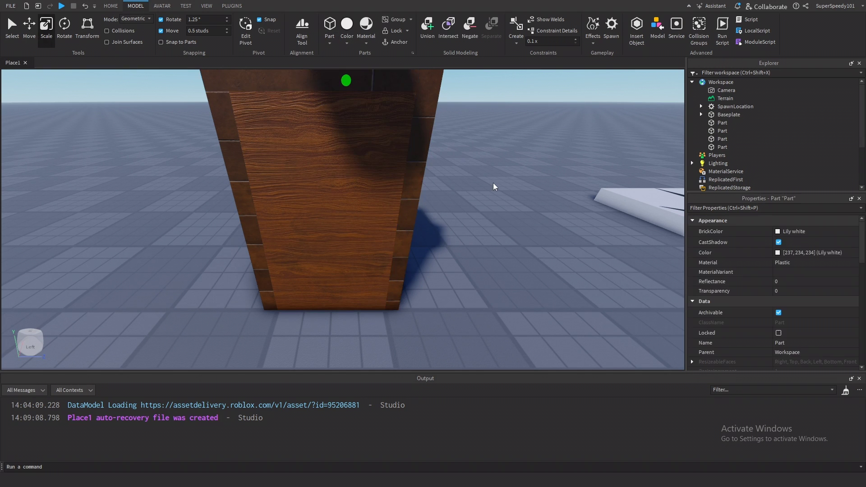
key(s)
drag(345, 133, 346, 282)
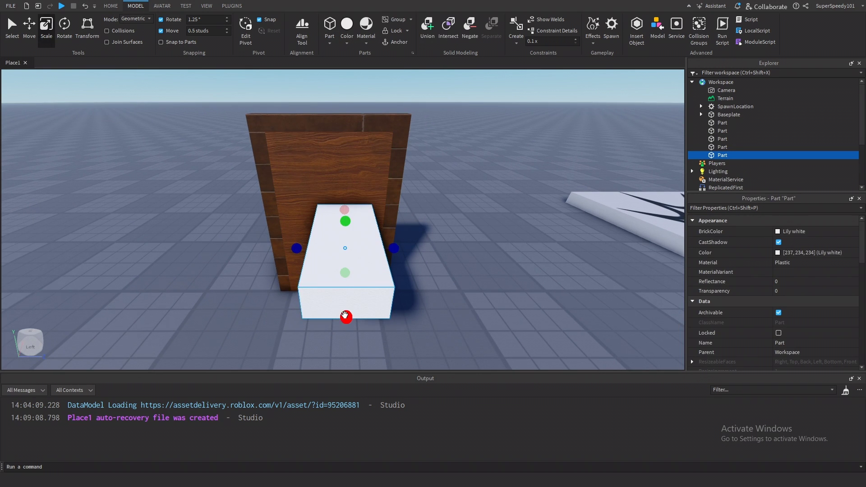
drag(345, 315, 343, 219)
- Set the move snapping increment to 0.1 studs and scale the handle so it protrudes slightly from both faces of the door
key(f)
right_drag(344, 219, 330, 198)
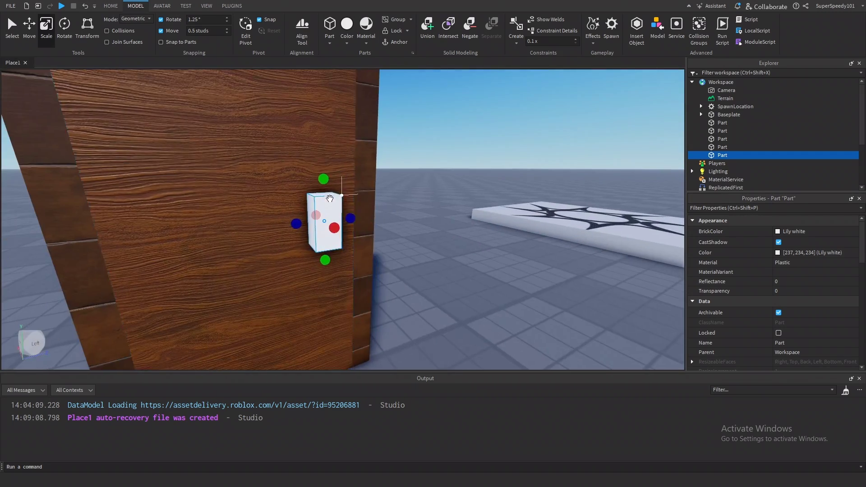
drag(323, 179, 323, 179)
key(d)
right_drag(325, 182, 310, 133)
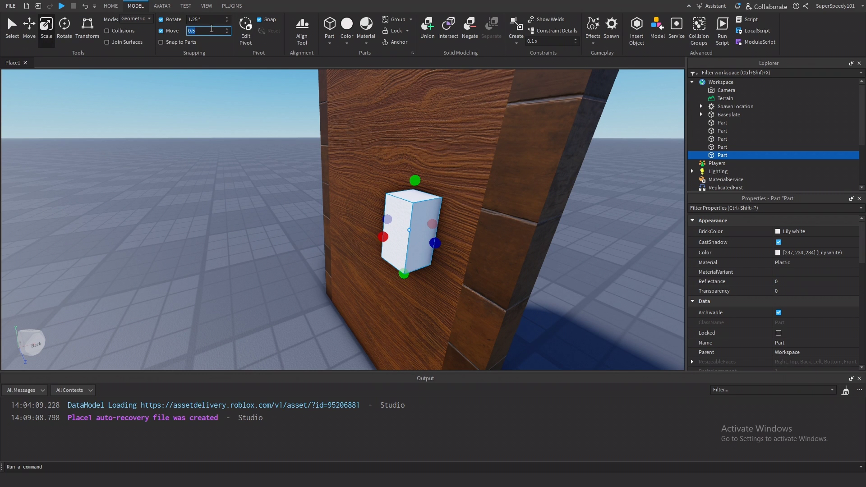
right_drag(380, 238, 335, 229)
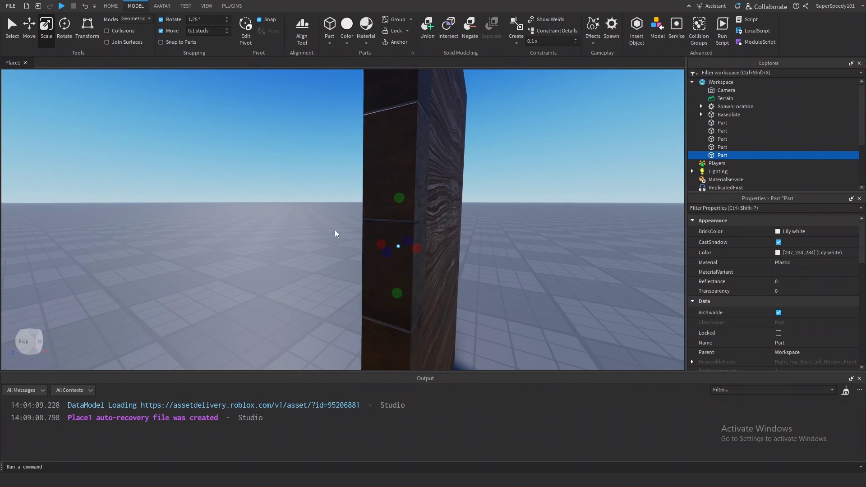
drag(415, 248, 466, 253)
right_drag(483, 209, 486, 217)
click(491, 202)
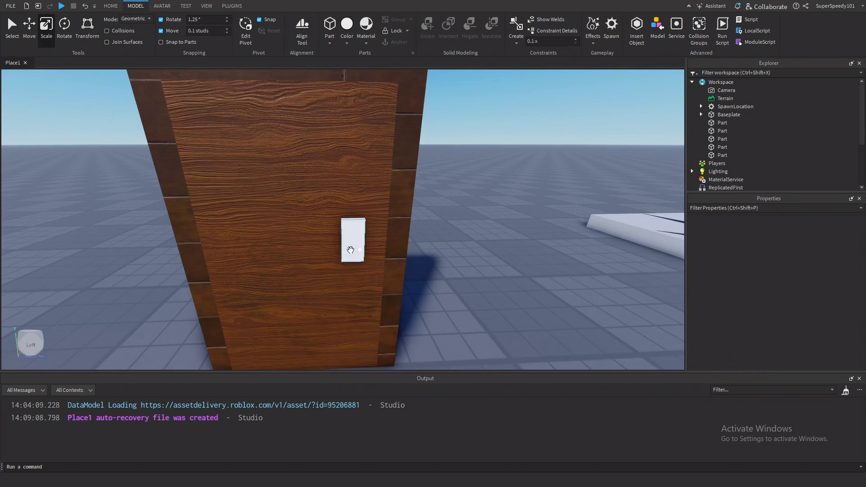
- Move the handle sideways along the door panel, closer to the right frame post
click(356, 237)
key(ctrl+2)
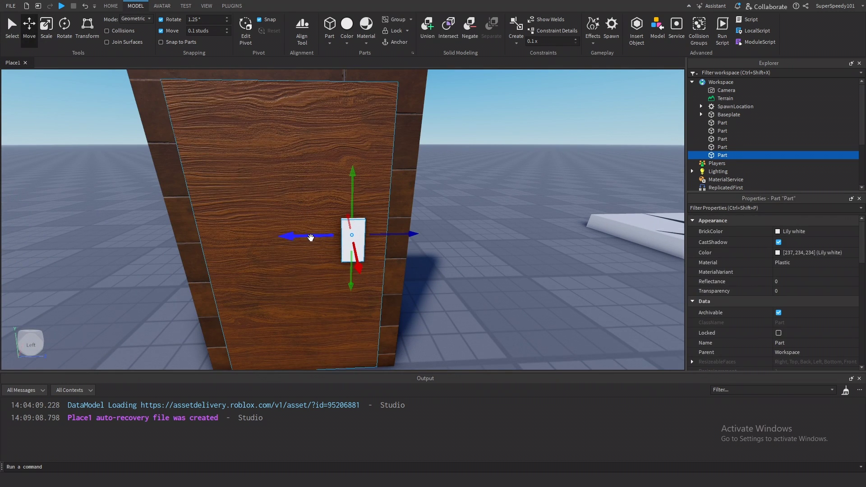
drag(311, 237, 361, 212)
click(457, 234)
scroll(457, 234, down, 6)
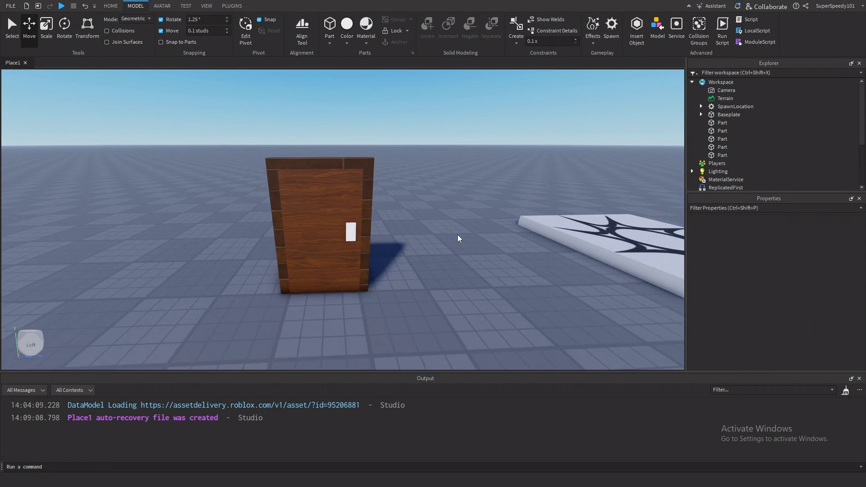
right_drag(448, 234, 443, 234)
scroll(443, 233, up, 4)
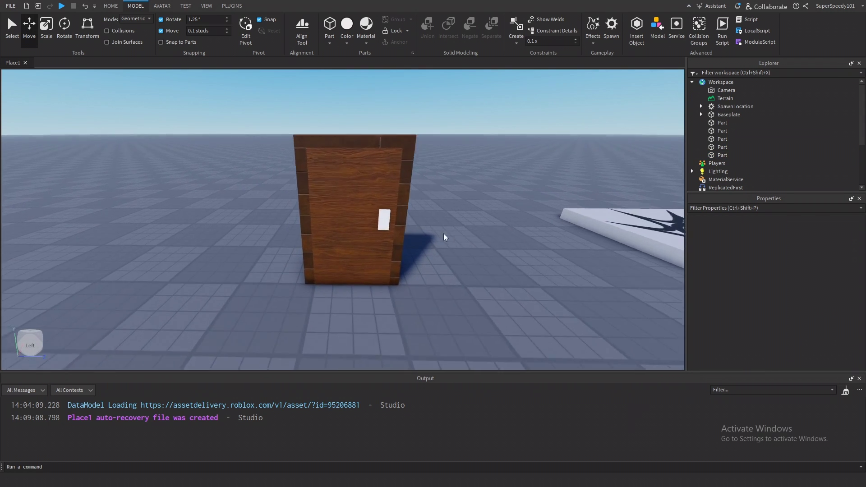
scroll(444, 237, up, 4)
- Set the door handle's color to light grey, RGB 199, 197, 197
click(407, 217)
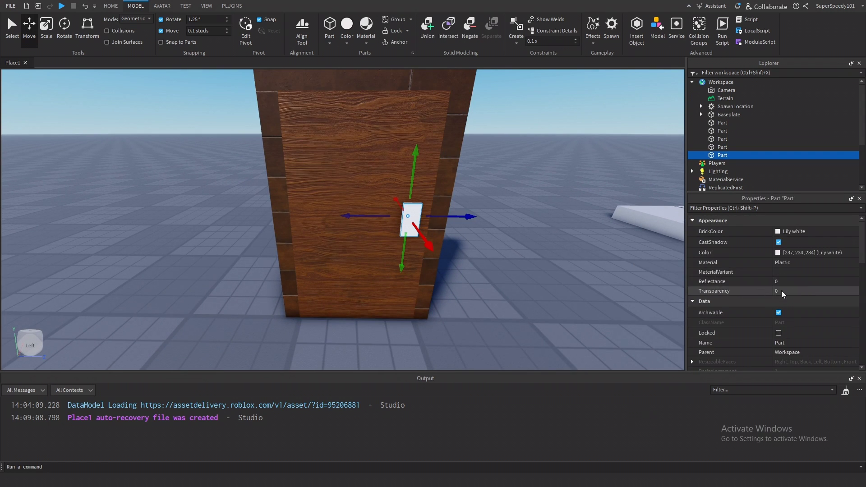
click(777, 253)
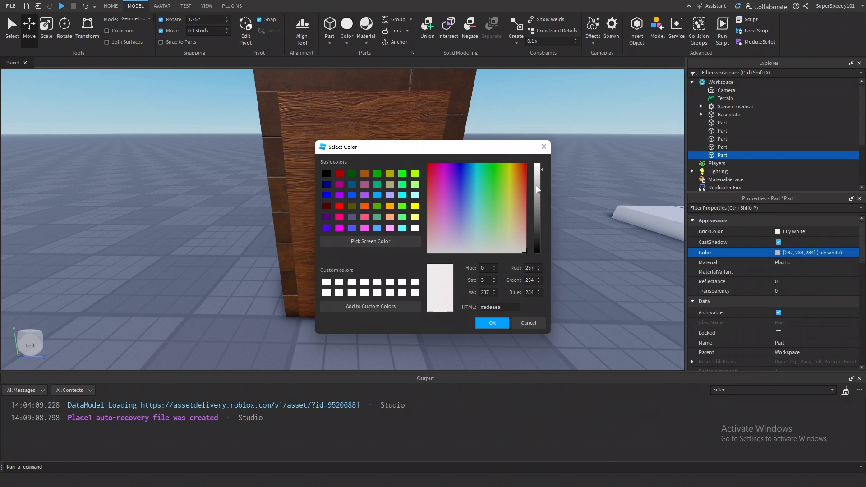
click(536, 186)
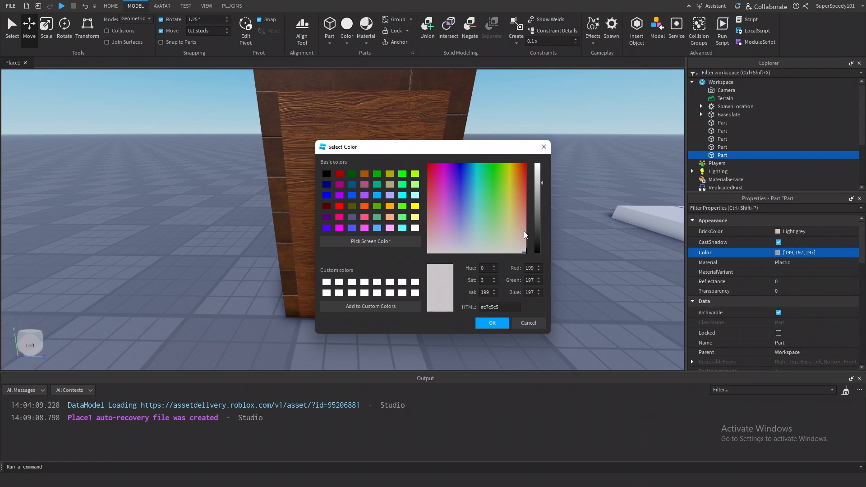
key(Return)
- Change the door handle's material to SmoothPlastic
click(796, 263)
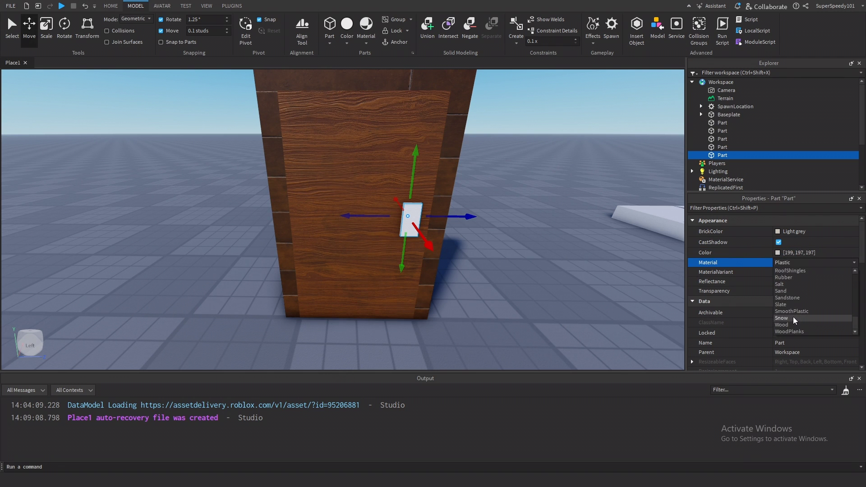
click(794, 312)
click(493, 248)
scroll(493, 248, down, 5)
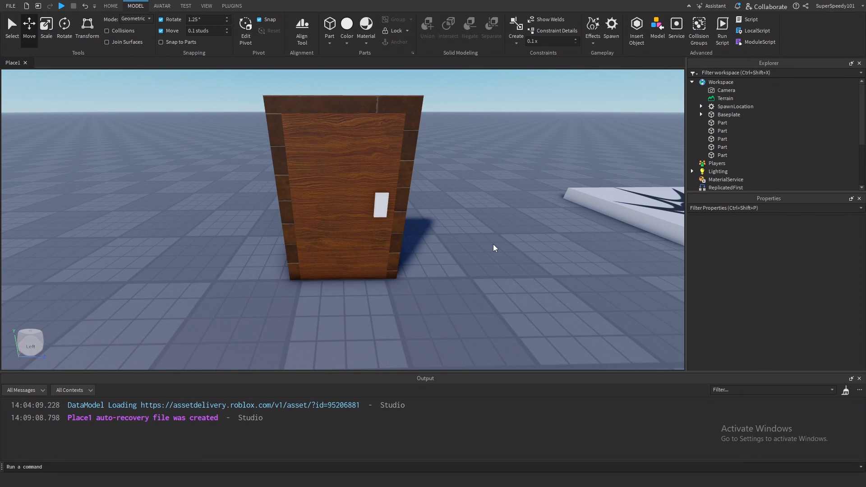
scroll(479, 237, up, 5)
click(380, 195)
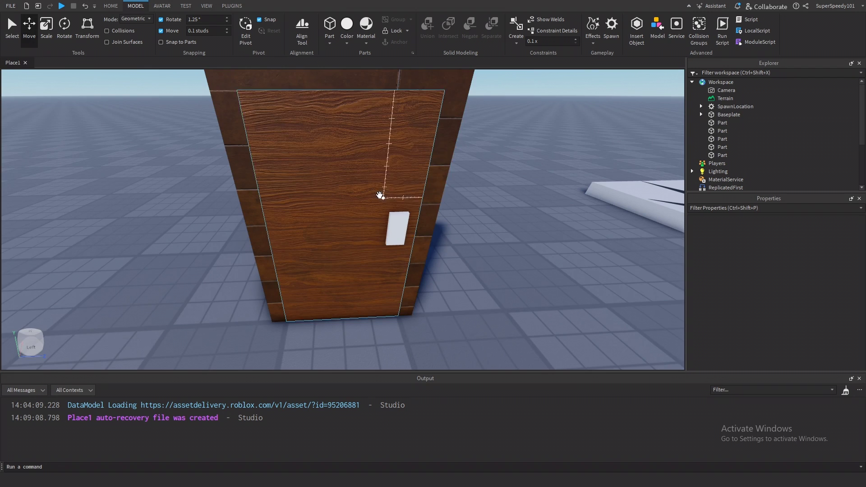
click(380, 195)
scroll(380, 195, down, 3)
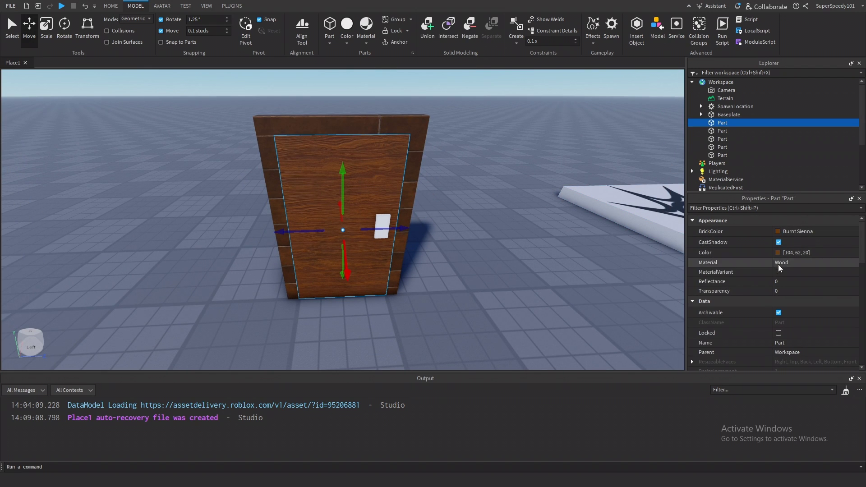
click(791, 292)
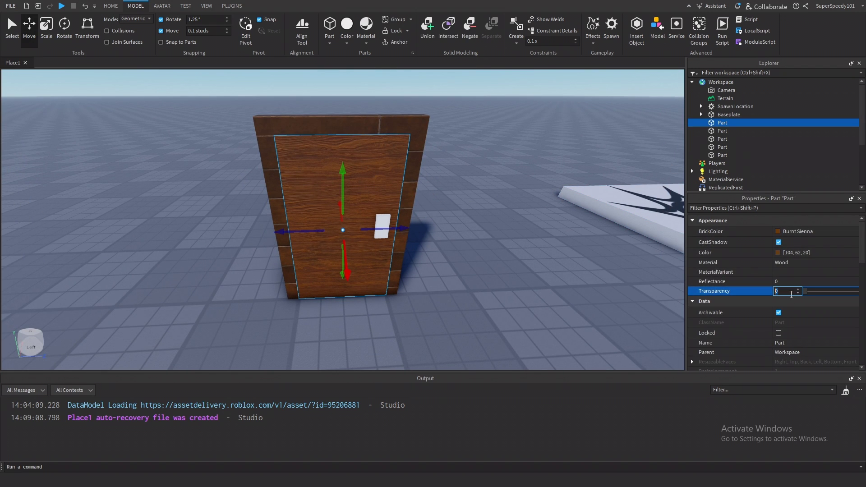
click(614, 266)
- Duplicate the wooden door panel and scale the copy down to a narrow vertical strip along the panel's left edge
click(399, 188)
key(ctrl+d)
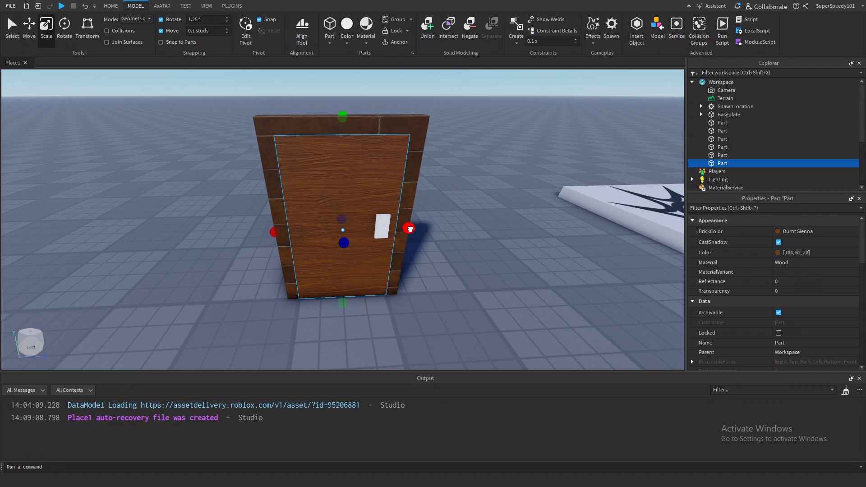
drag(410, 228, 318, 221)
right_drag(336, 232, 333, 229)
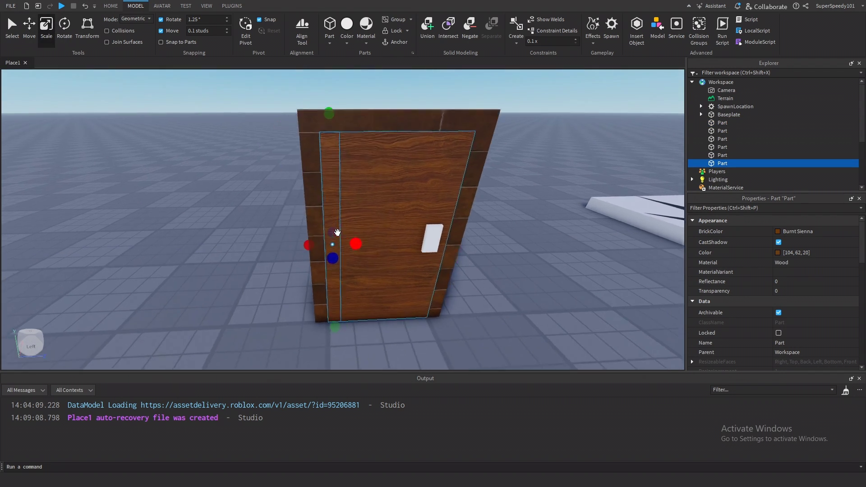
scroll(336, 232, up, 3)
scroll(337, 232, down, 2)
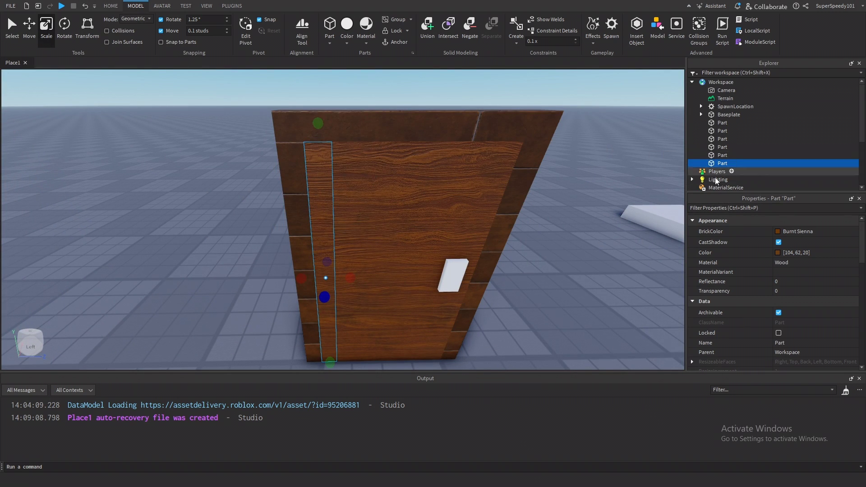
scroll(479, 185, up, 3)
right_drag(478, 185, 479, 186)
scroll(479, 185, down, 3)
scroll(478, 185, up, 3)
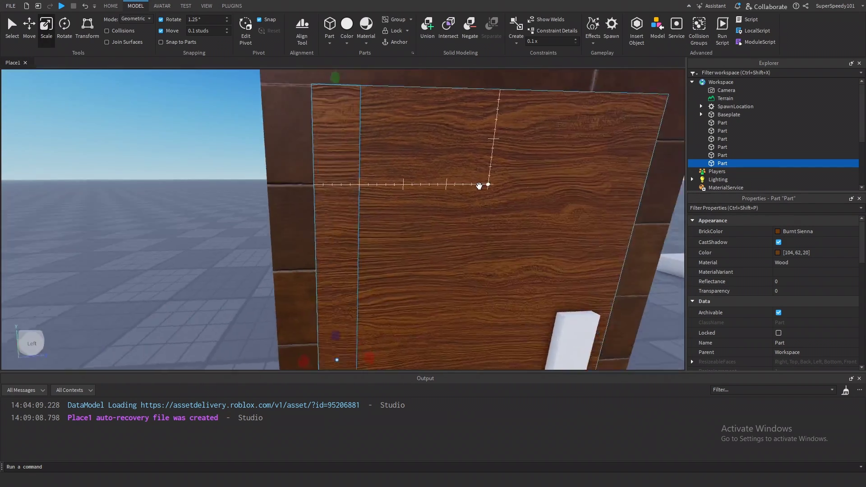
scroll(478, 186, down, 5)
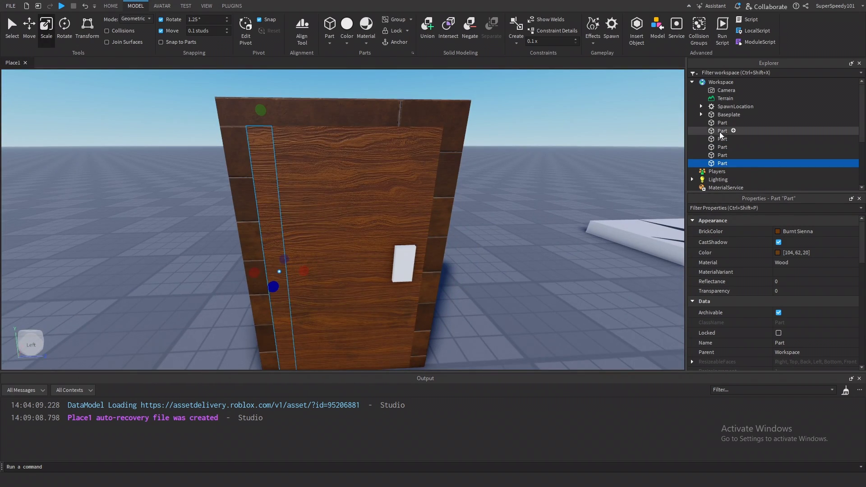
- Set the full-width door panel's transparency to 0.5
click(382, 169)
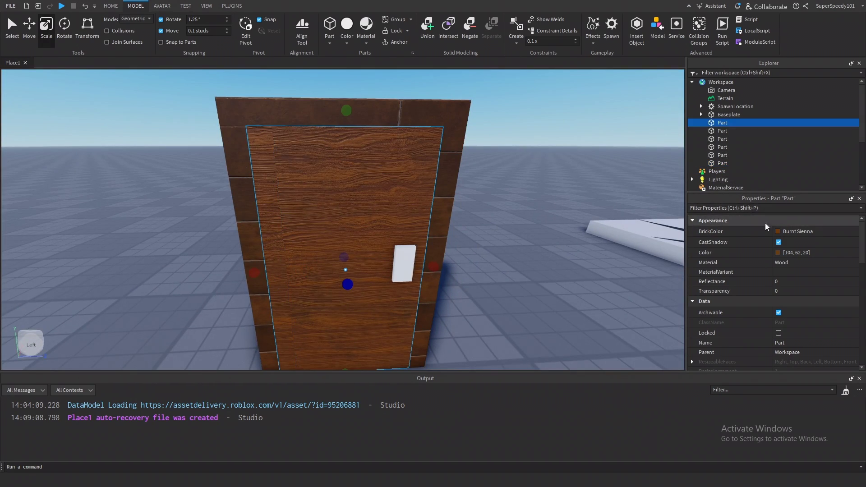
click(782, 293)
text(.5)
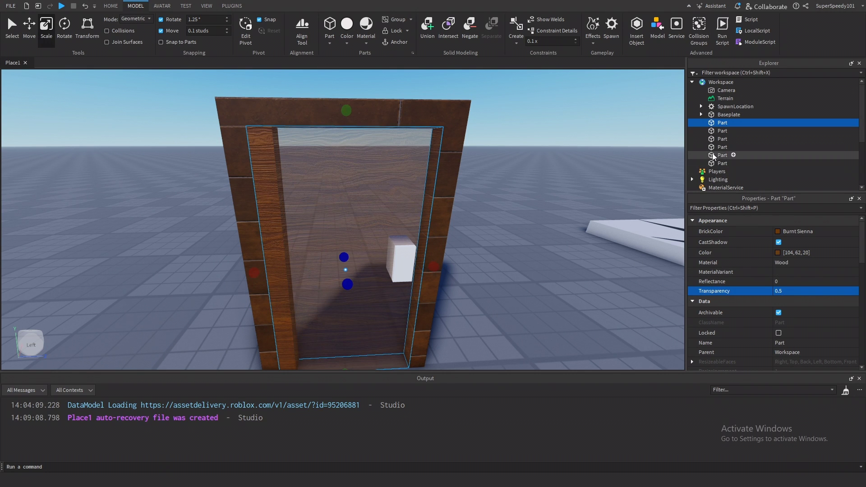
- Rename the narrow strip beside the left frame post to Hinge
click(720, 132)
click(720, 140)
click(720, 148)
click(720, 154)
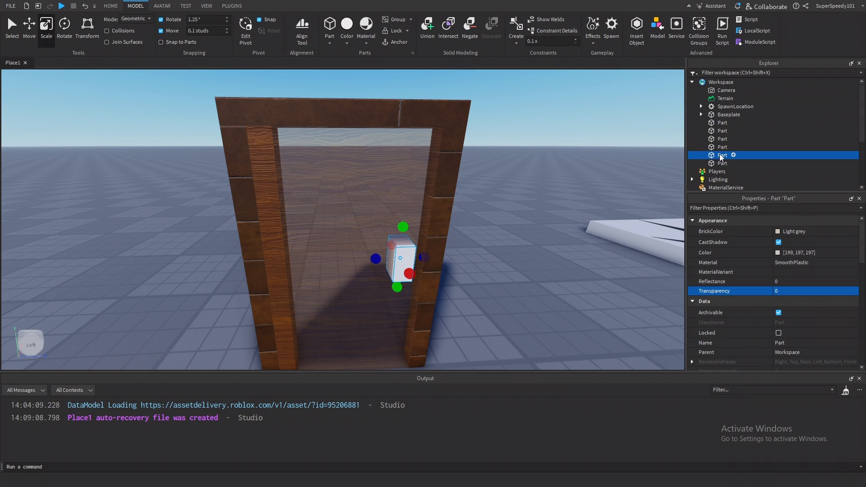
click(721, 163)
right_click(722, 165)
click(786, 225)
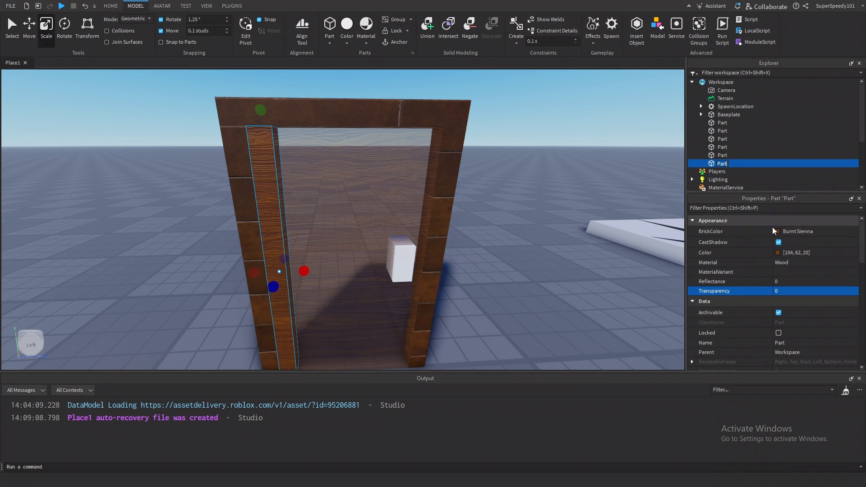
text(Hinge)
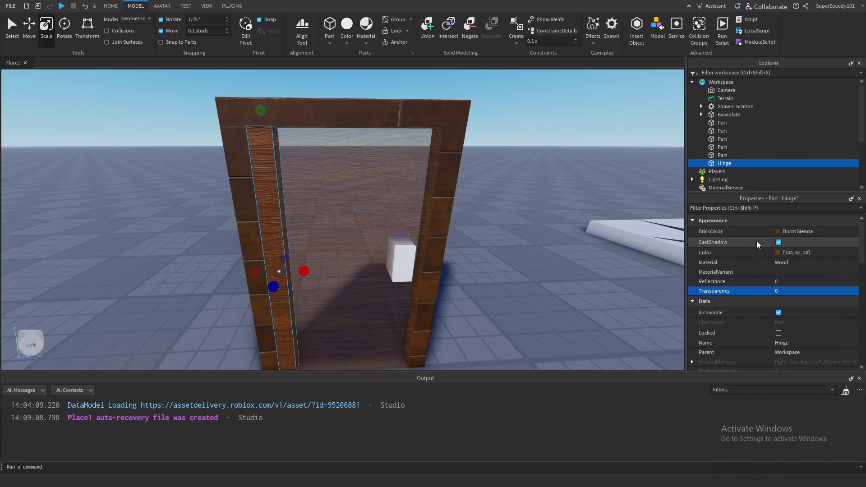
key(Return)
- Scale the Hinge part down so it is slimmer inside the door panel
scroll(456, 138, up, 1)
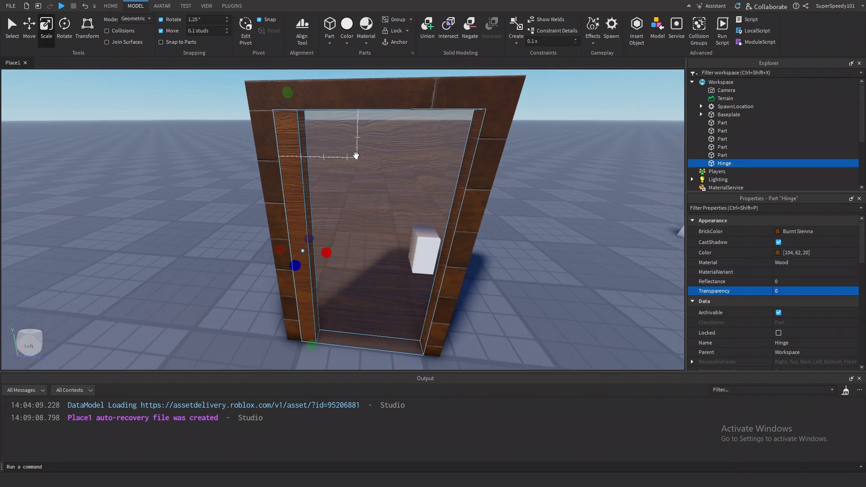
scroll(356, 153, up, 5)
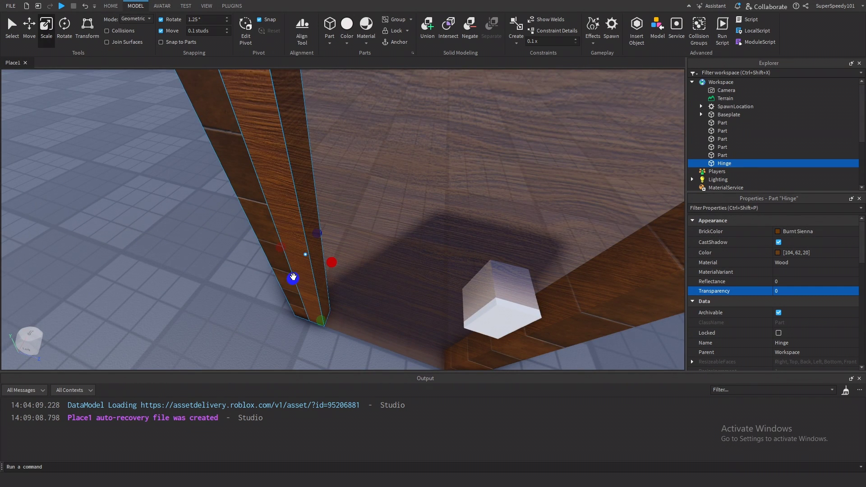
drag(293, 278, 325, 261)
scroll(324, 261, down, 6)
right_drag(324, 261, 304, 235)
scroll(325, 261, up, 6)
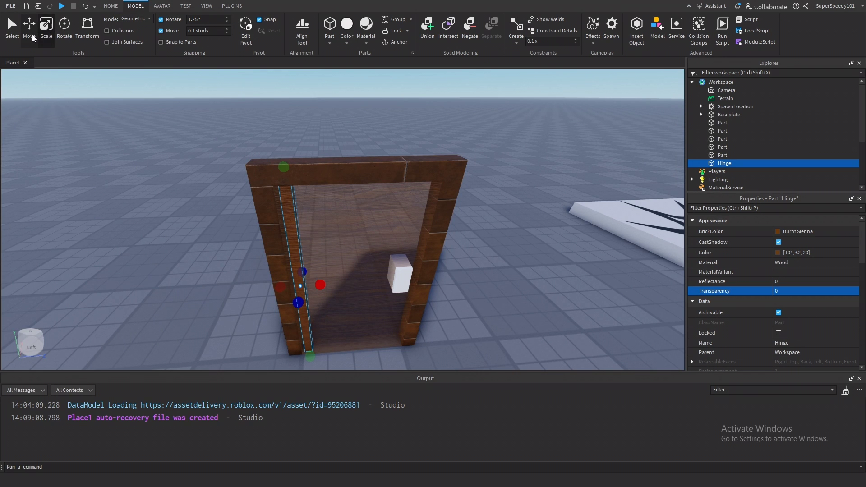
- Move the Hinge part 0.1 studs sideways toward the left frame post and deselect it
click(33, 39)
right_drag(293, 236, 293, 237)
drag(264, 286, 261, 287)
scroll(261, 287, down, 8)
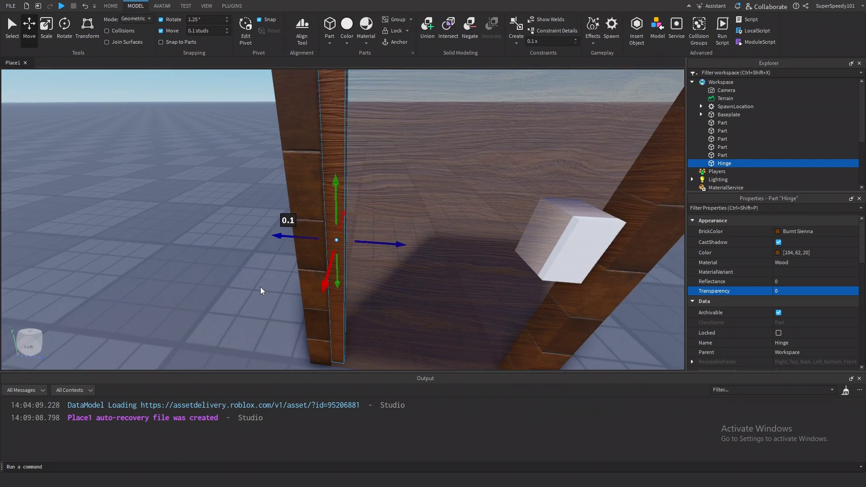
click(564, 223)
right_drag(524, 202, 523, 202)
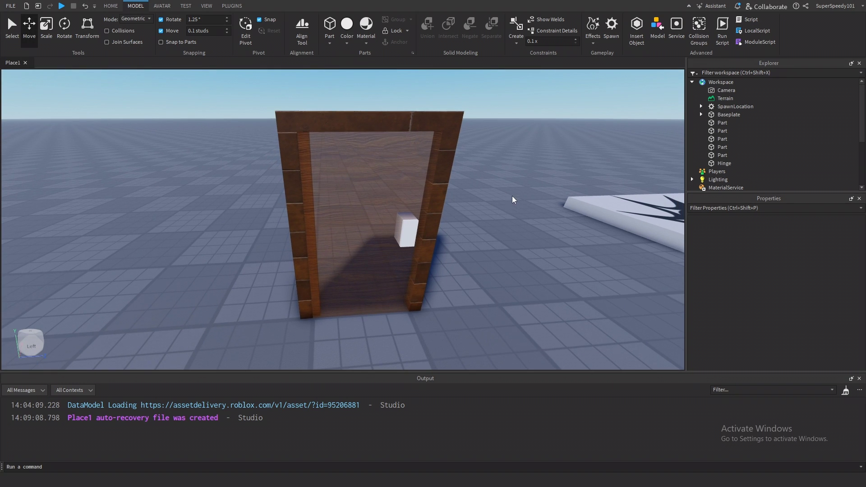
- Rename the full-width door panel part to Base
click(718, 123)
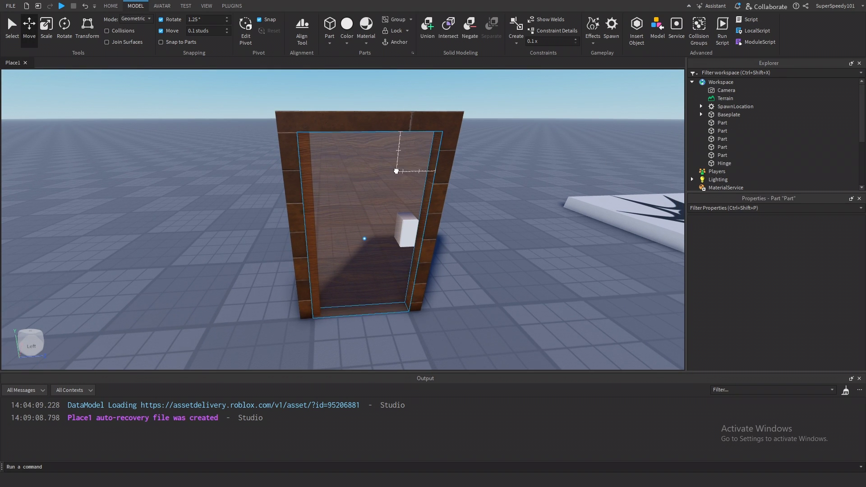
right_click(719, 125)
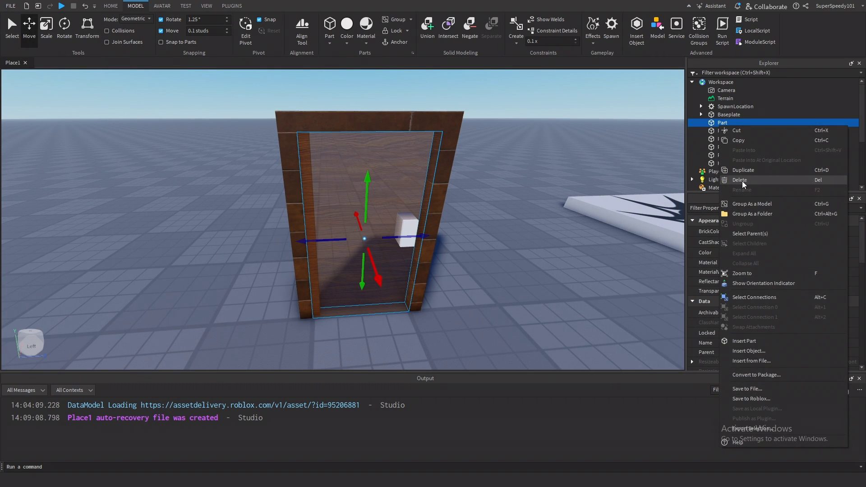
right_click(712, 122)
click(719, 125)
text(Base)
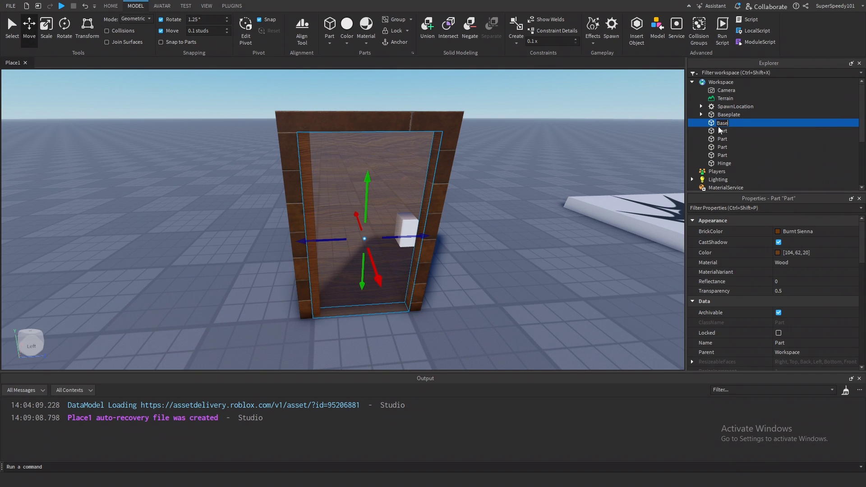
- Try a transparency of 1 on the Base panel and return it to fully opaque with a value of 0
click(792, 291)
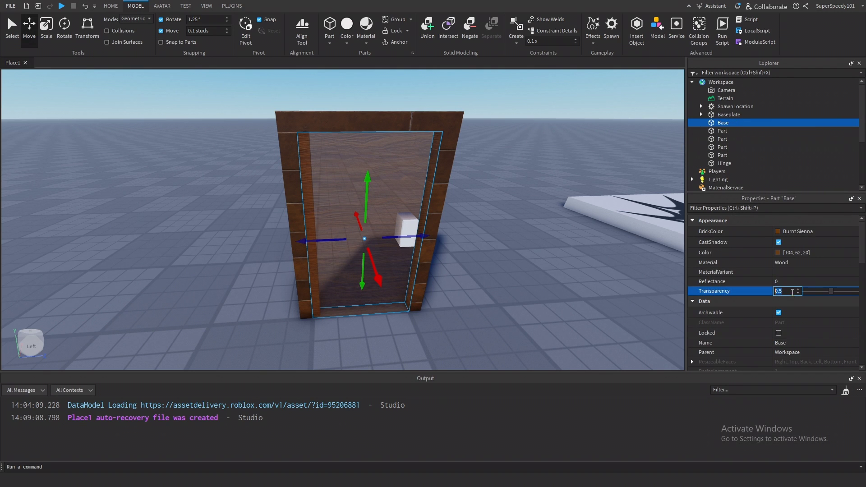
text(1)
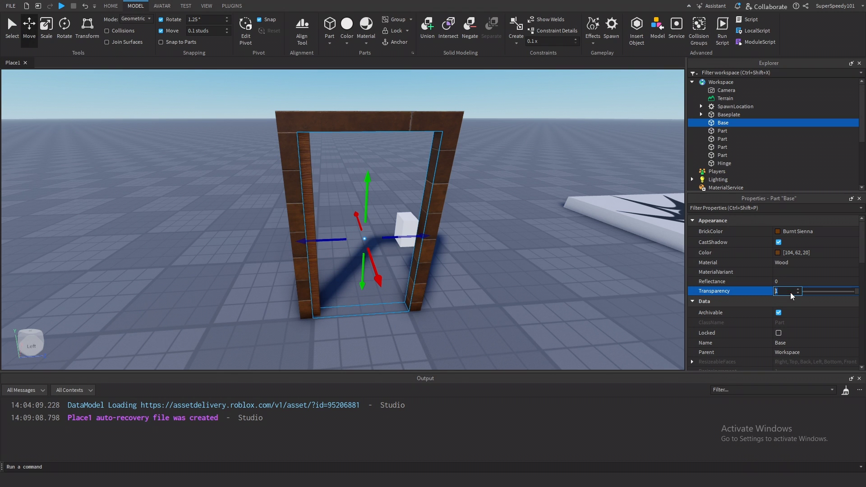
key(BackSpace)
text(0)
click(526, 246)
scroll(501, 234, down, 3)
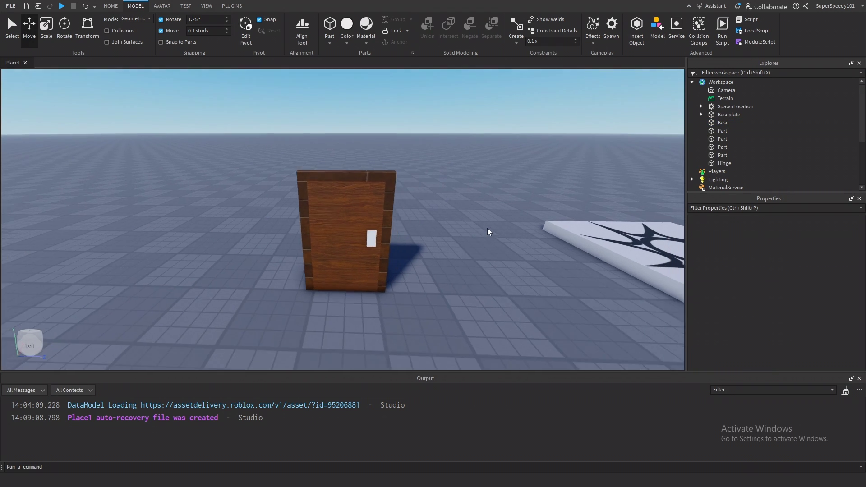
right_drag(487, 228, 469, 214)
scroll(370, 192, up, 3)
click(350, 182)
click(443, 199)
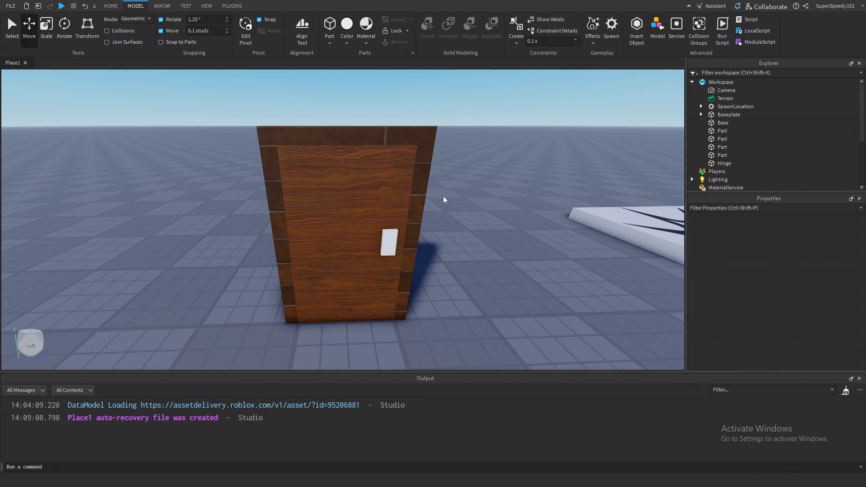
click(321, 167)
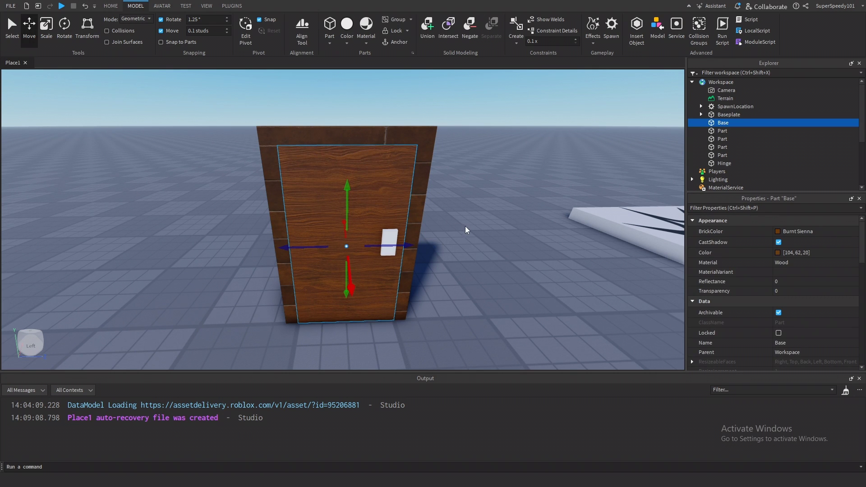
right_drag(425, 184, 419, 204)
- Rename the light grey door handle part to Handle
click(394, 223)
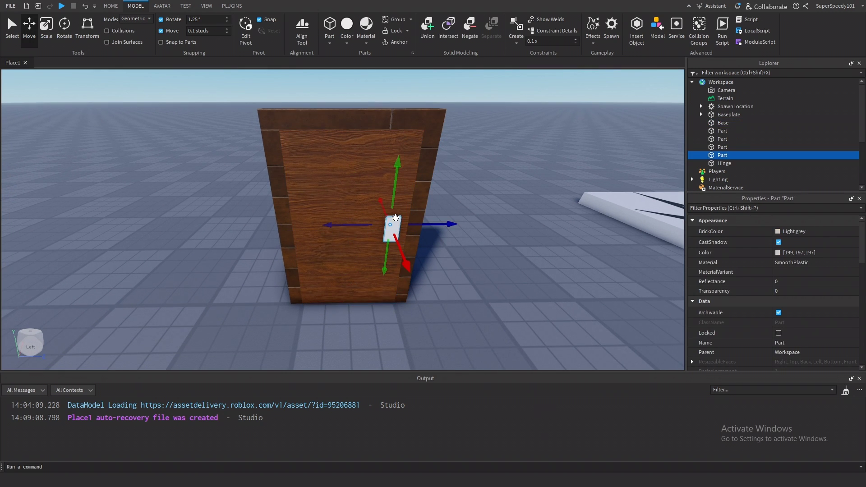
right_click(715, 155)
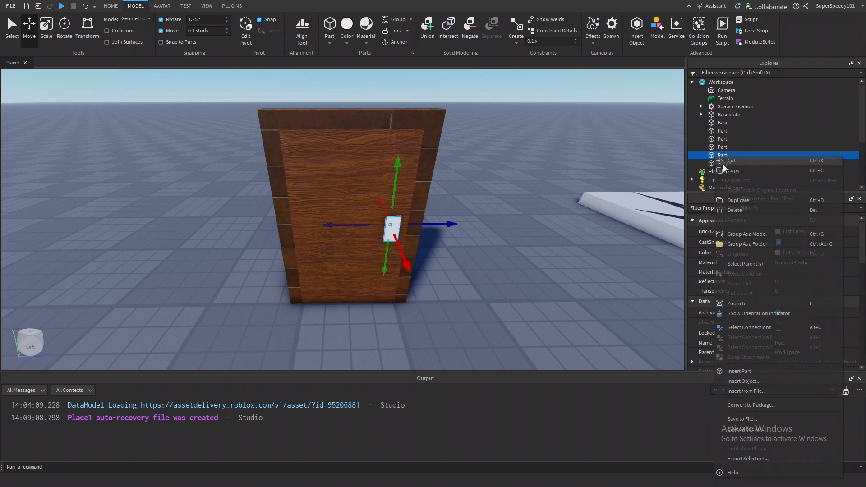
click(720, 154)
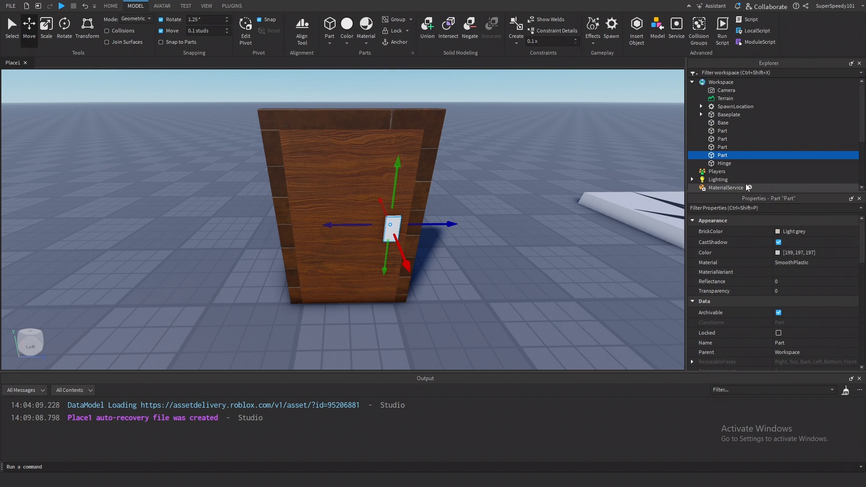
text(Handle)
key(Return)
scroll(502, 270, down, 2)
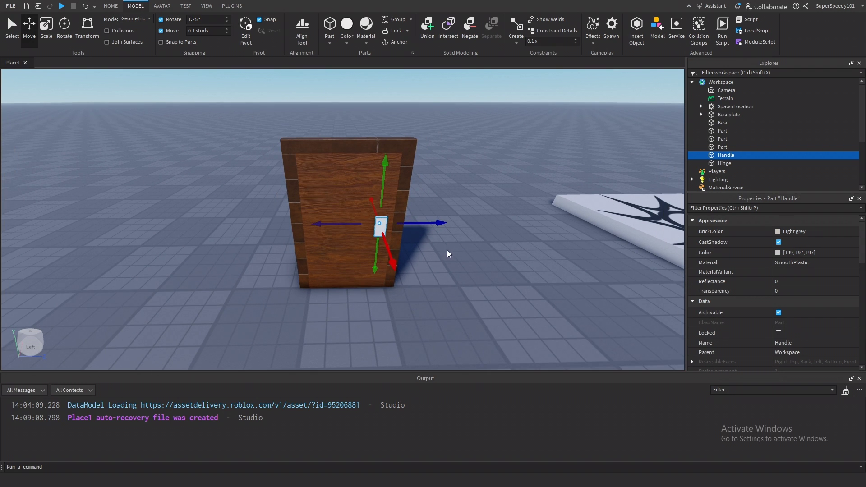
- Group all the door, frame, handle and hinge parts into one model and name it Door
click(447, 251)
scroll(366, 286, down, 2)
drag(244, 127, 450, 322)
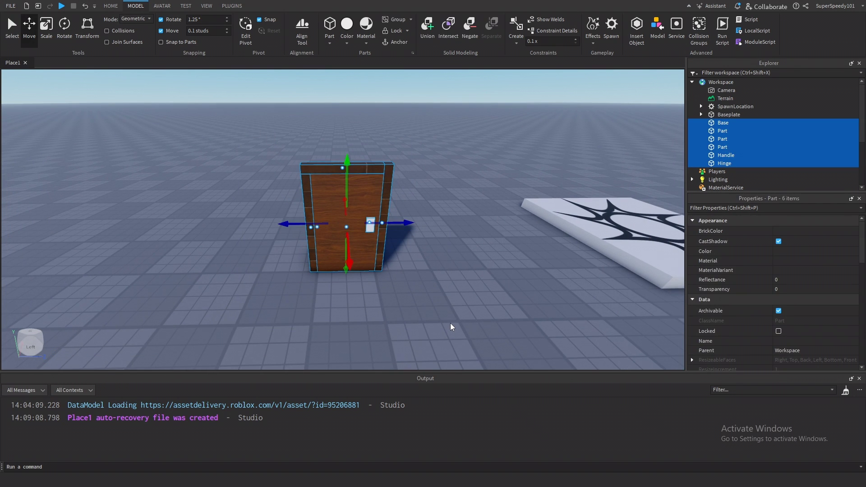
key(ctrl+g)
right_click(721, 116)
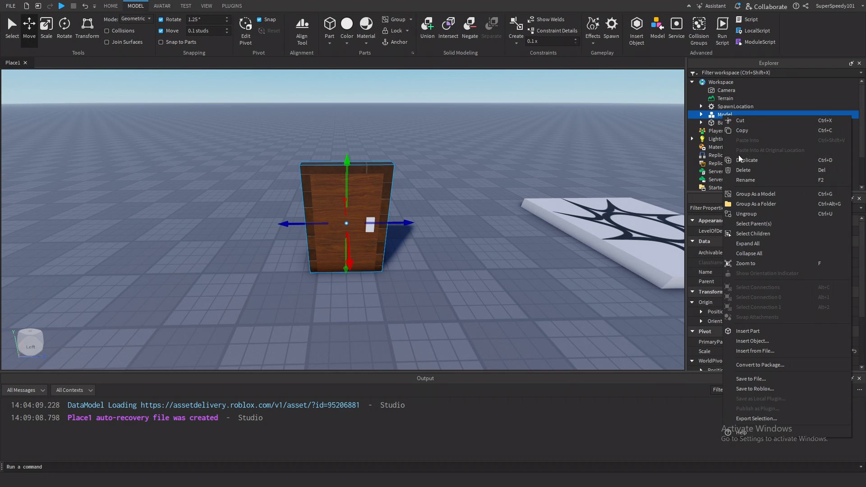
click(748, 175)
text(Door)
key(Return)
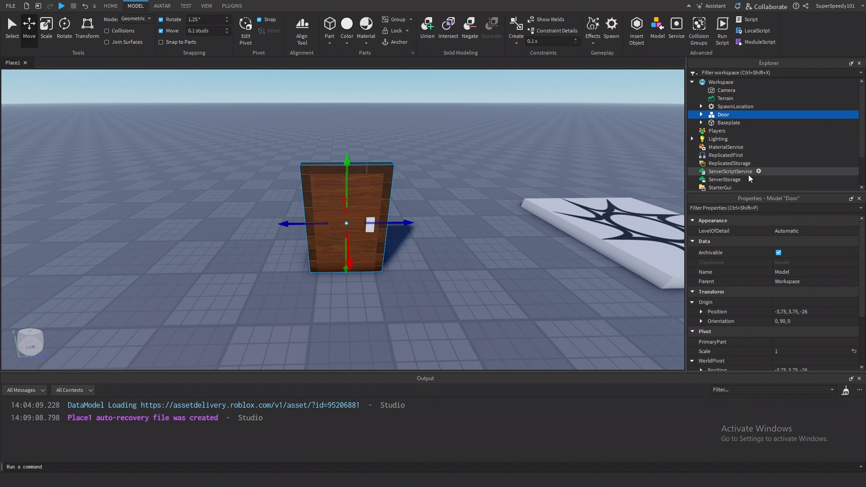
- Set the transparency of the Base panel inside the Door model to 0.8
click(391, 264)
scroll(392, 265, up, 4)
scroll(393, 264, down, 4)
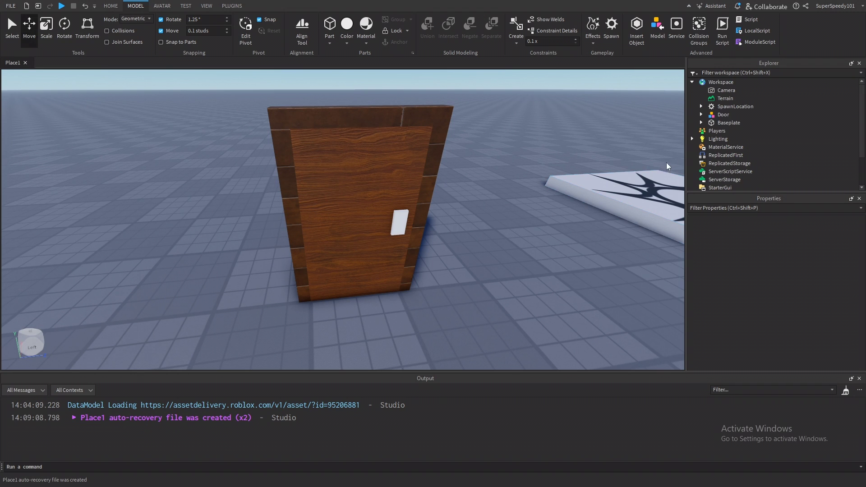
click(715, 115)
click(701, 114)
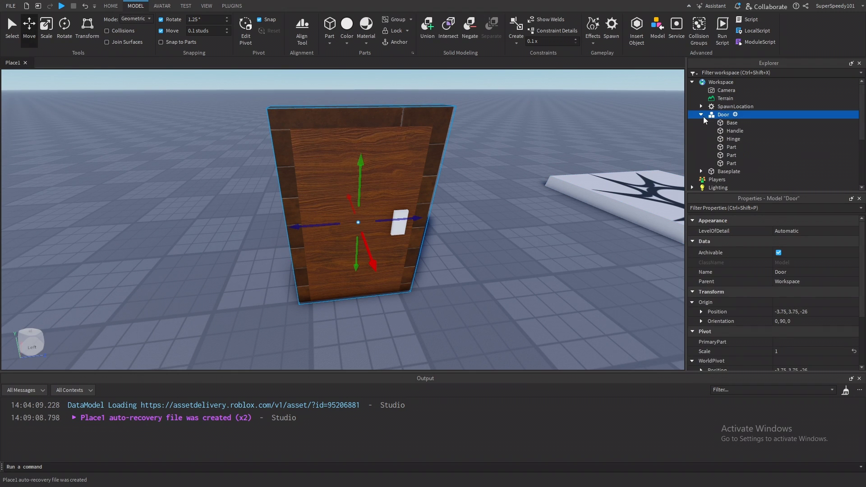
click(731, 123)
click(781, 292)
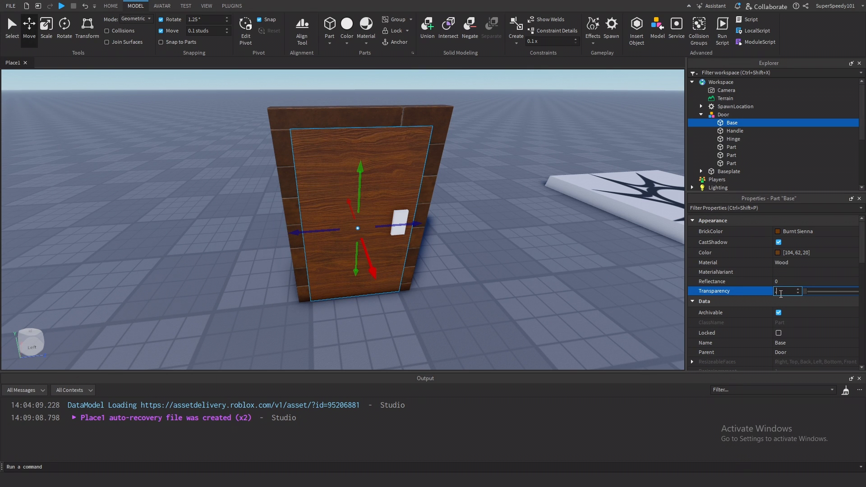
text(.8)
key(Return)
click(590, 305)
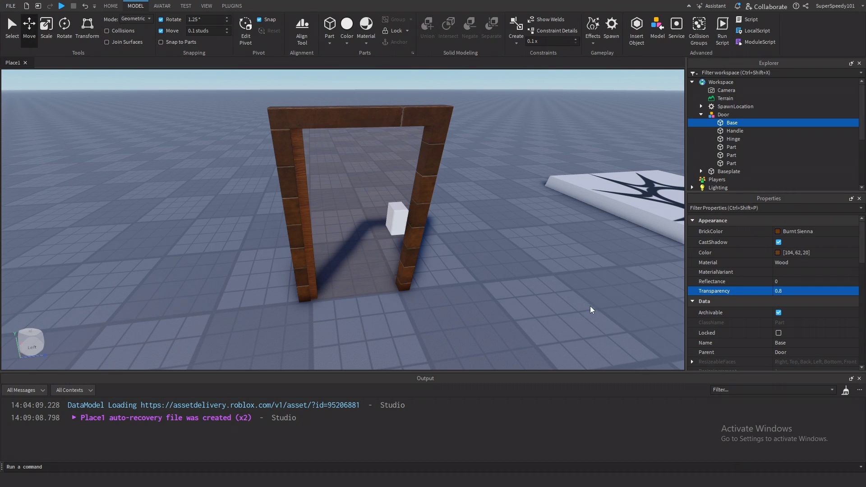
scroll(374, 264, up, 2)
right_drag(382, 269, 376, 266)
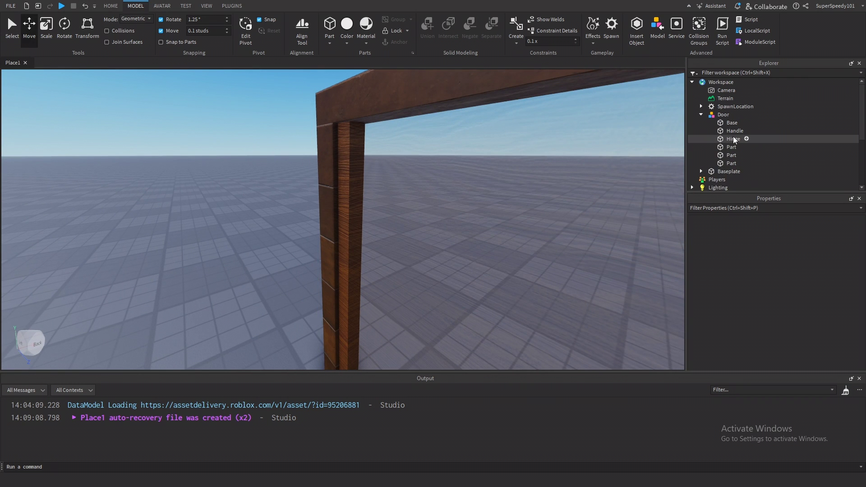
- Duplicate the Hinge part inside the Door model and rename the copy HingeClosed
click(729, 139)
scroll(329, 170, up, 2)
right_drag(329, 170, 329, 172)
right_drag(330, 172, 331, 187)
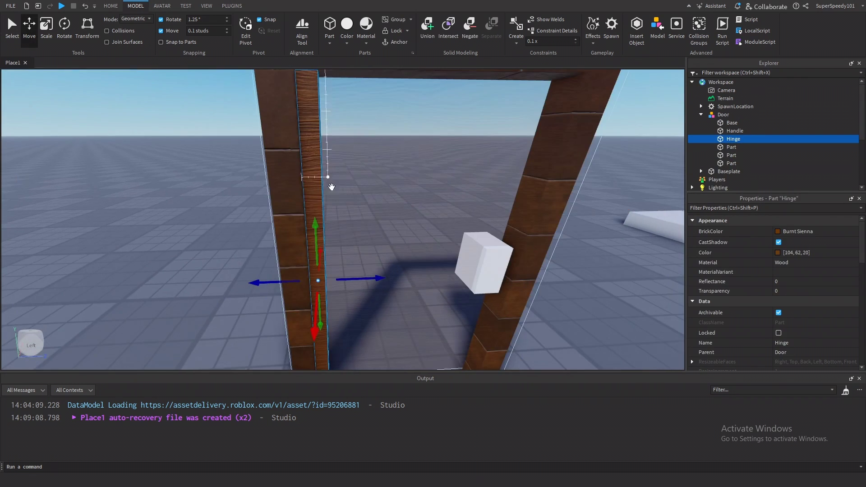
key(ctrl+d)
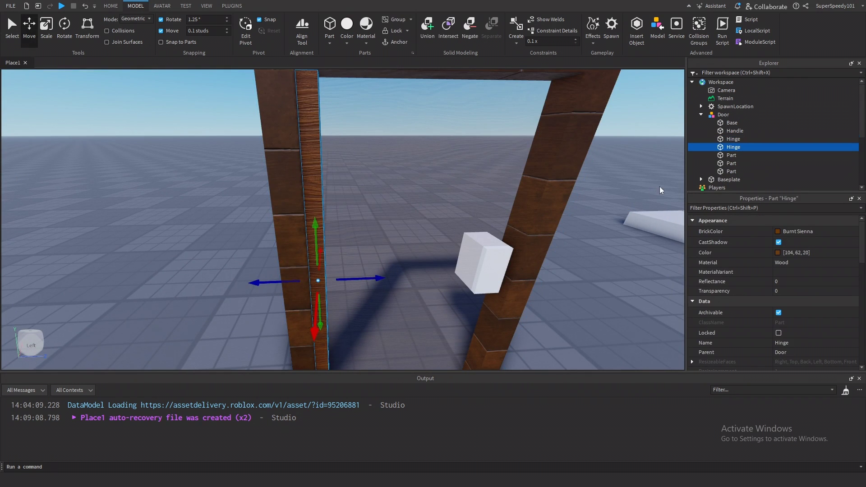
right_click(731, 151)
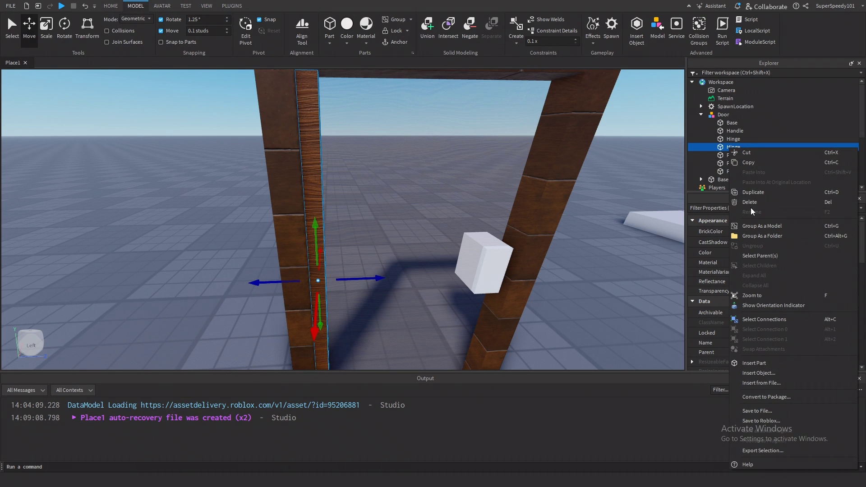
click(724, 152)
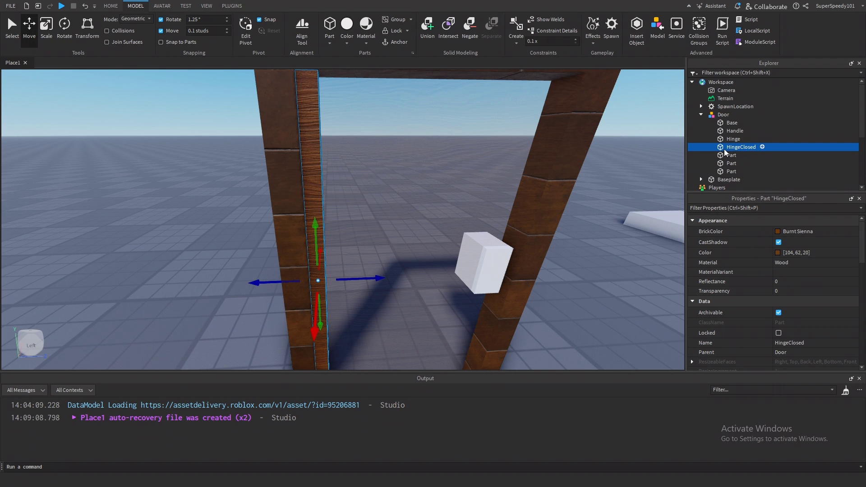
- Duplicate HingeClosed and rotate the copy about its vertical axis toward the direction in which the door opens
click(731, 141)
click(731, 149)
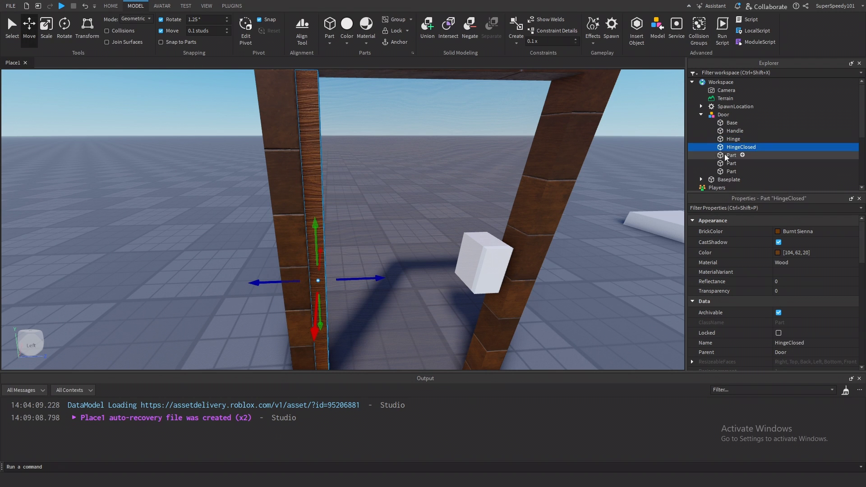
key(ctrl+d)
key(f)
key(ctrl+4)
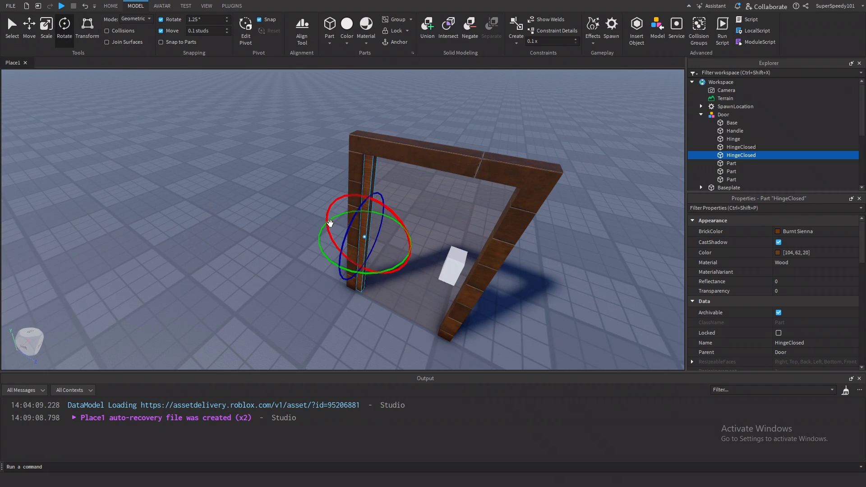
key(w)
right_drag(330, 223, 290, 232)
drag(290, 232, 392, 192)
right_drag(392, 192, 373, 195)
scroll(373, 195, down, 3)
scroll(343, 162, down, 3)
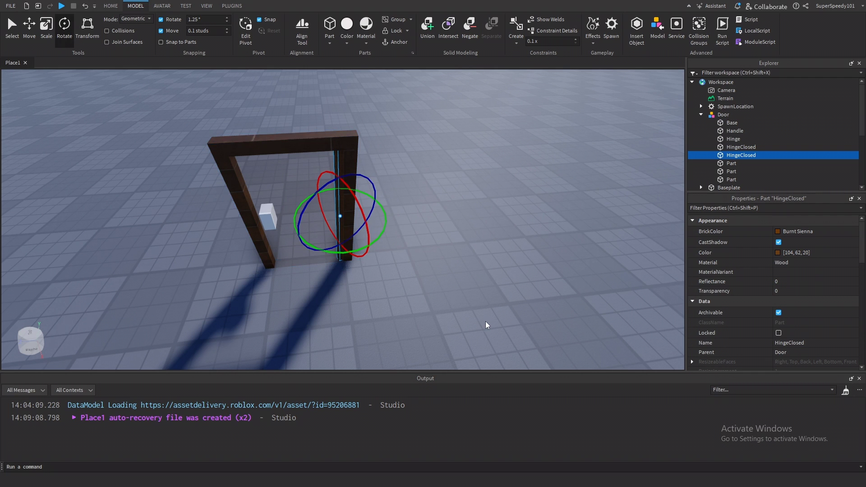
- Rename the rotated second HingeClosed part to HingeOpen
scroll(343, 180, up, 3)
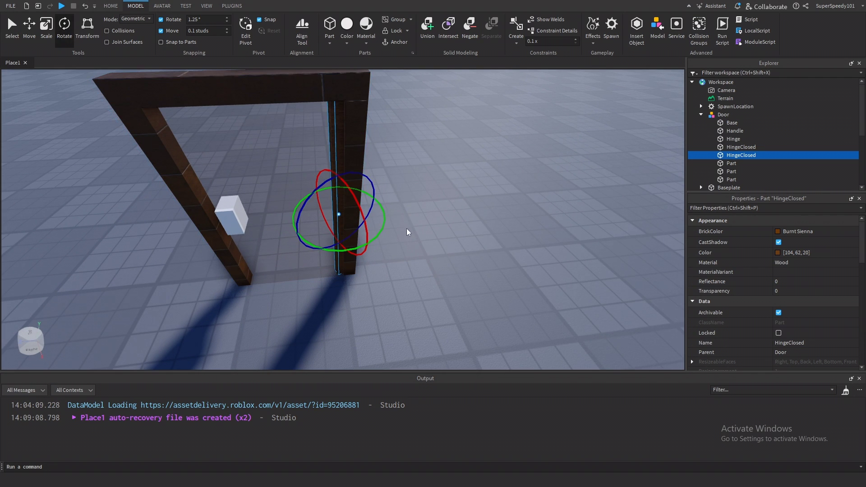
click(491, 321)
key(a)
right_drag(313, 240, 314, 242)
key(a)
key(w)
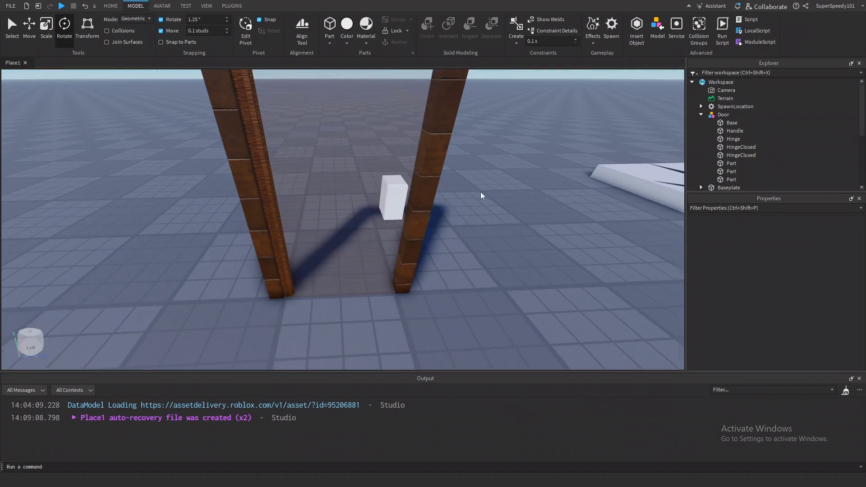
click(739, 148)
key(f)
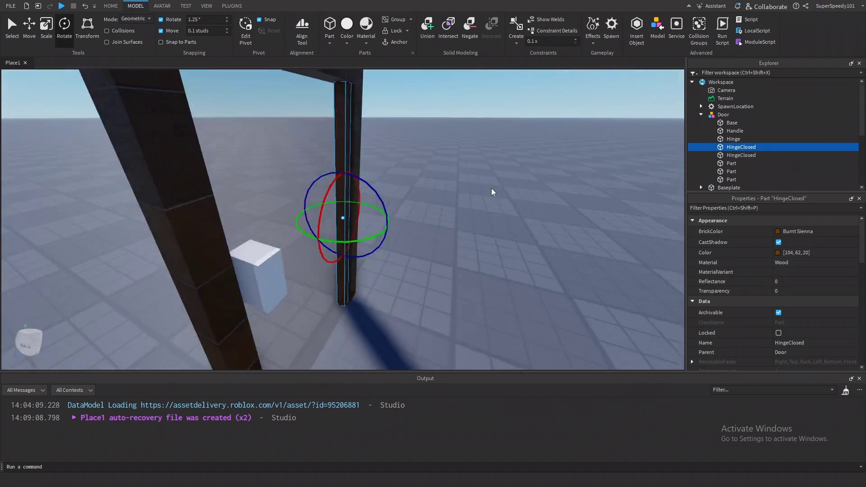
click(736, 155)
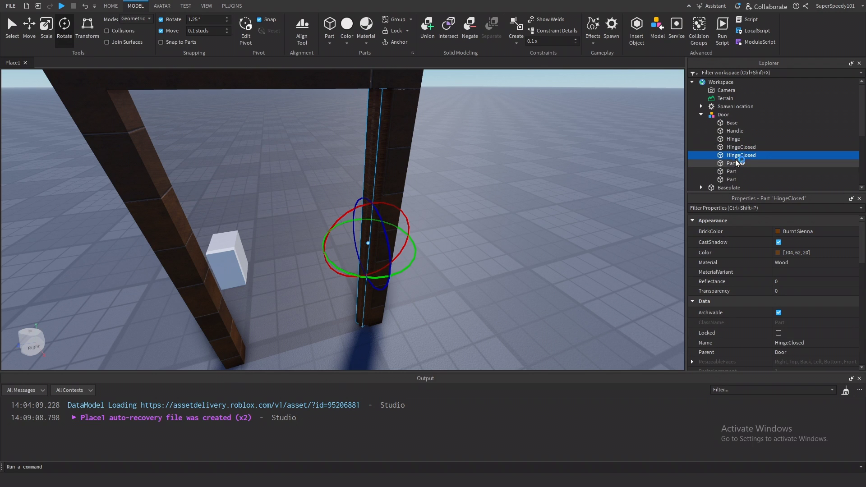
right_click(736, 157)
click(727, 159)
- Set the transparency of both HingeClosed and HingeOpen to 1
click(452, 197)
right_drag(452, 197, 453, 199)
scroll(453, 199, down, 3)
click(741, 147)
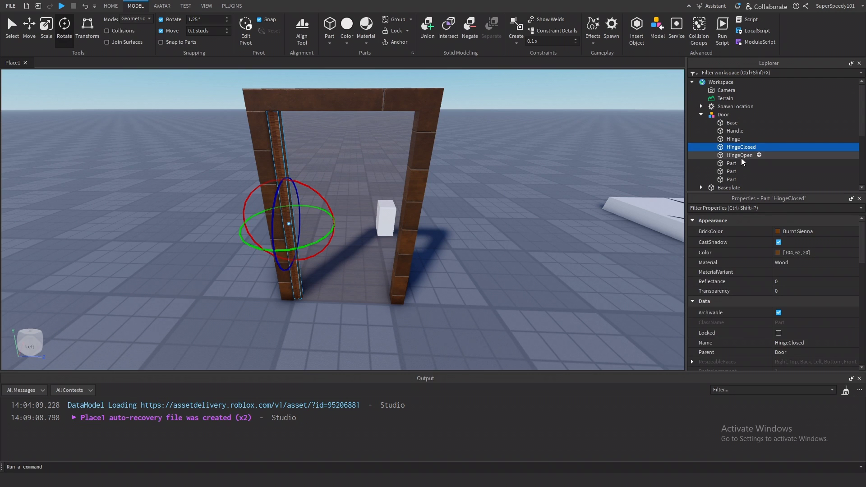
ctrl+click(739, 155)
click(791, 291)
text(1)
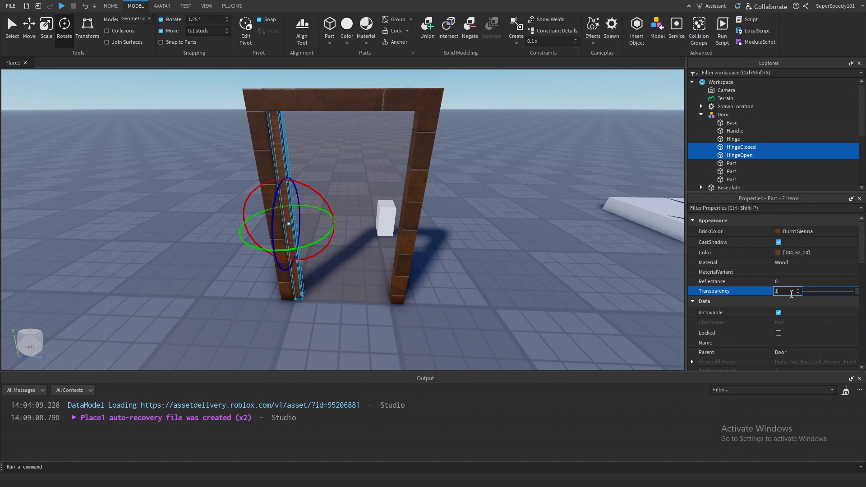
- Anchor all the parts of the Door model
scroll(765, 296, down, 5)
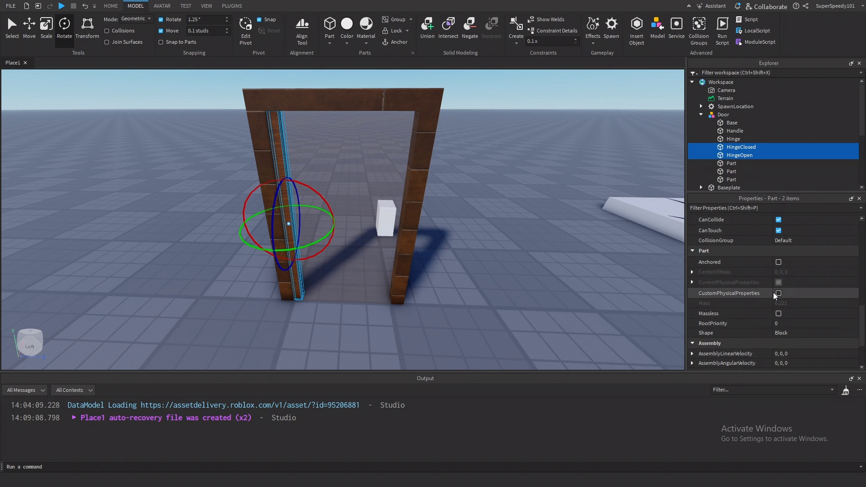
scroll(768, 274, up, 1)
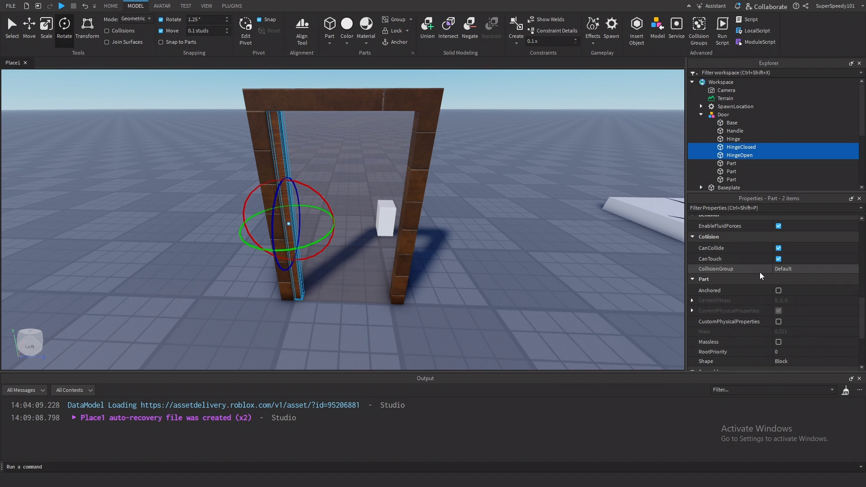
click(551, 276)
scroll(550, 277, down, 3)
click(318, 145)
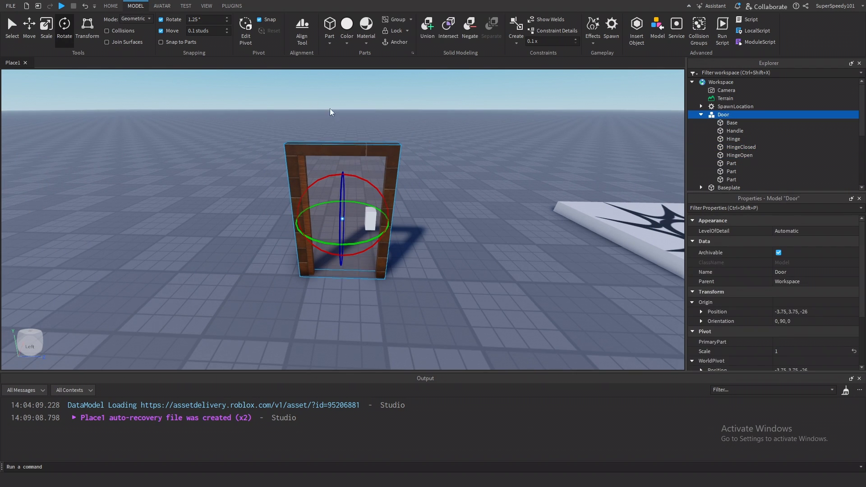
drag(236, 116, 382, 269)
click(470, 207)
right_drag(407, 187, 409, 181)
drag(389, 190, 305, 158)
key(ctrl+z)
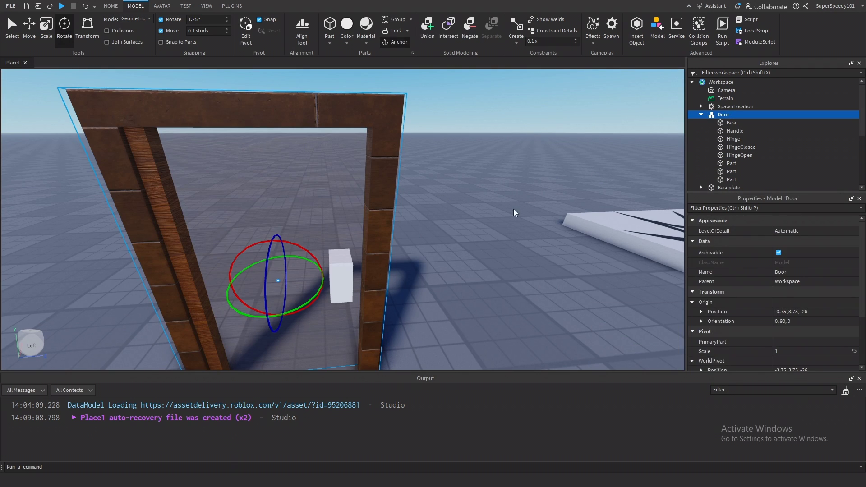
- Set the transparency of the Base panel back to 0
click(731, 122)
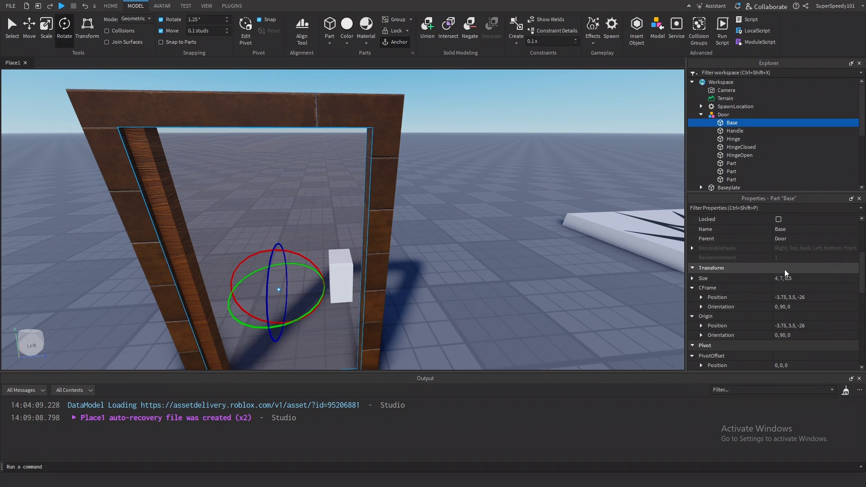
scroll(781, 281, down, 3)
scroll(779, 289, down, 3)
scroll(779, 299, up, 6)
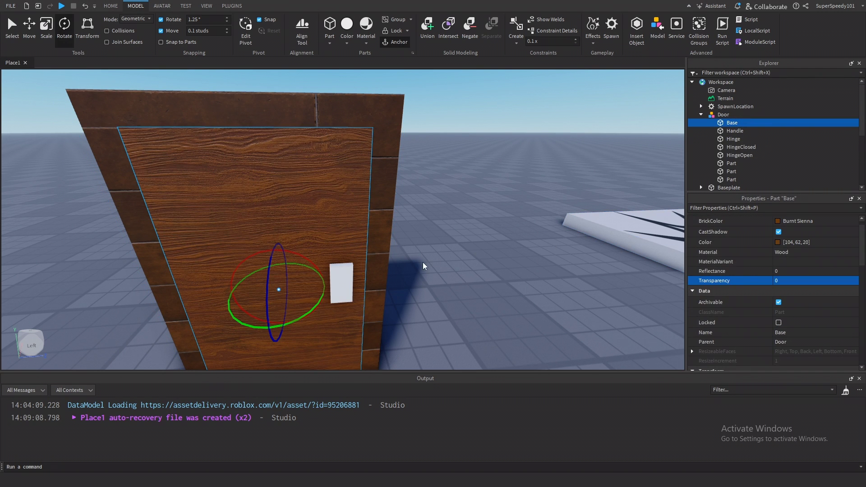
click(423, 263)
- Turn off Anchored for the Base and Handle parts together
key(s)
right_drag(423, 263, 423, 263)
key(w)
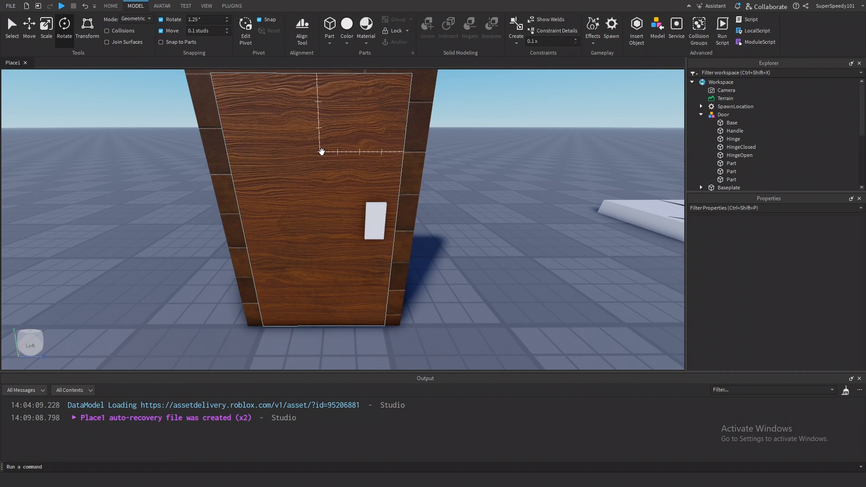
click(731, 123)
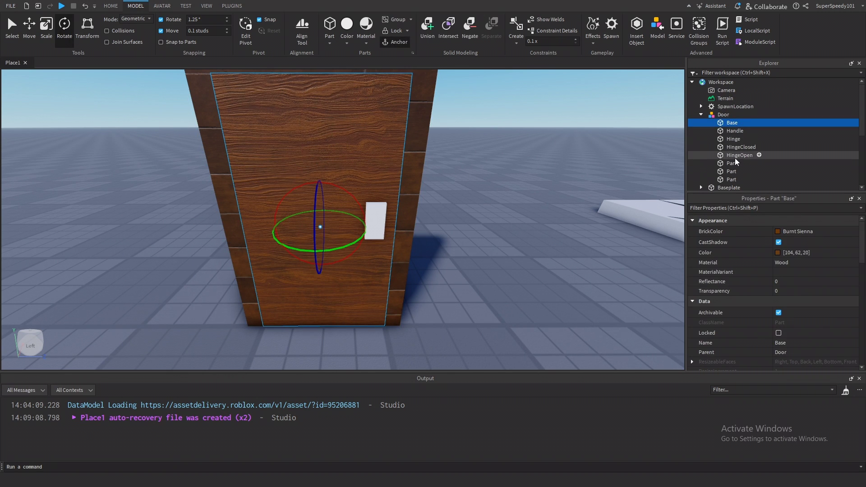
ctrl+click(734, 131)
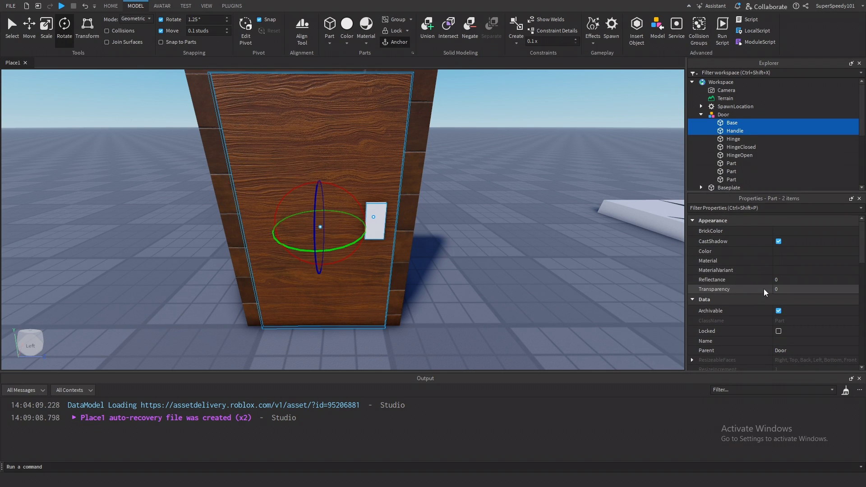
scroll(765, 293, down, 7)
scroll(766, 298, up, 8)
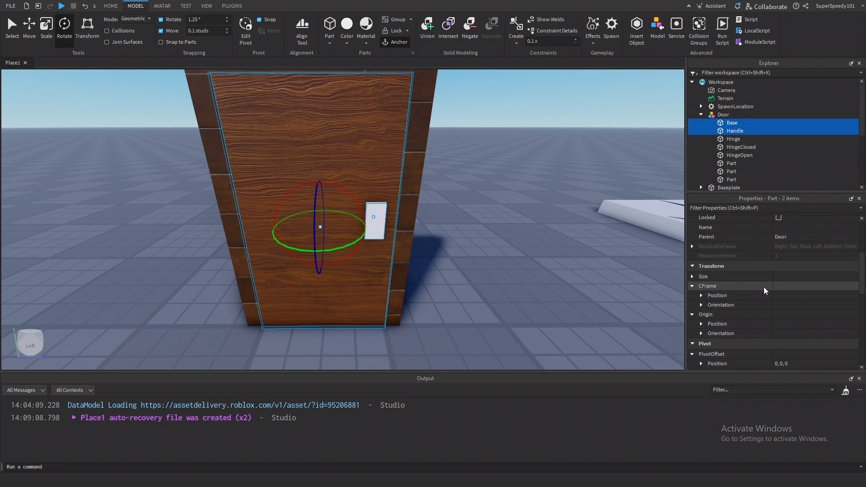
scroll(773, 311, down, 6)
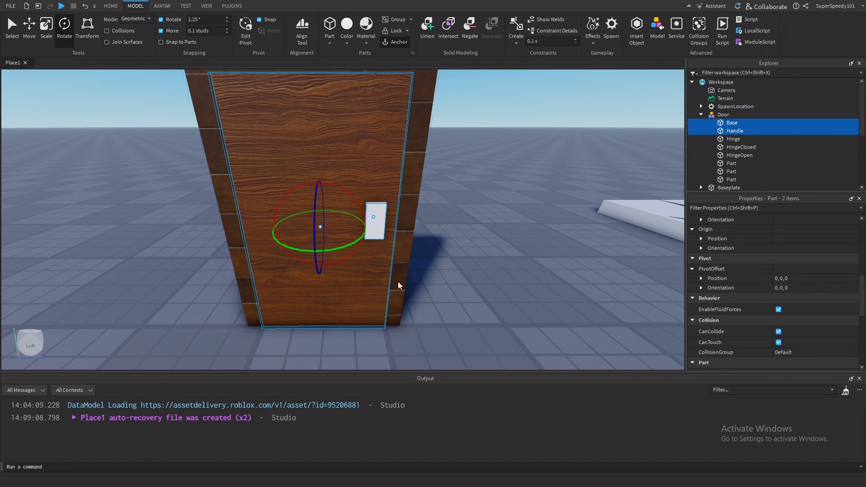
scroll(783, 291, up, 3)
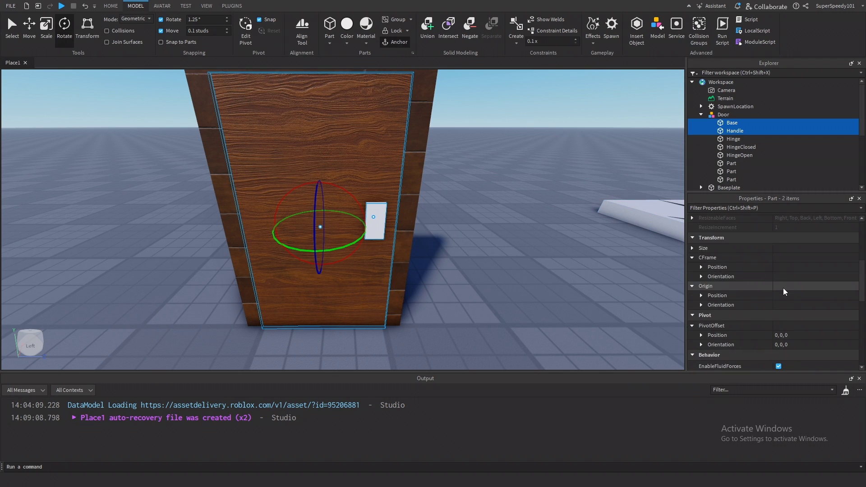
scroll(779, 289, down, 3)
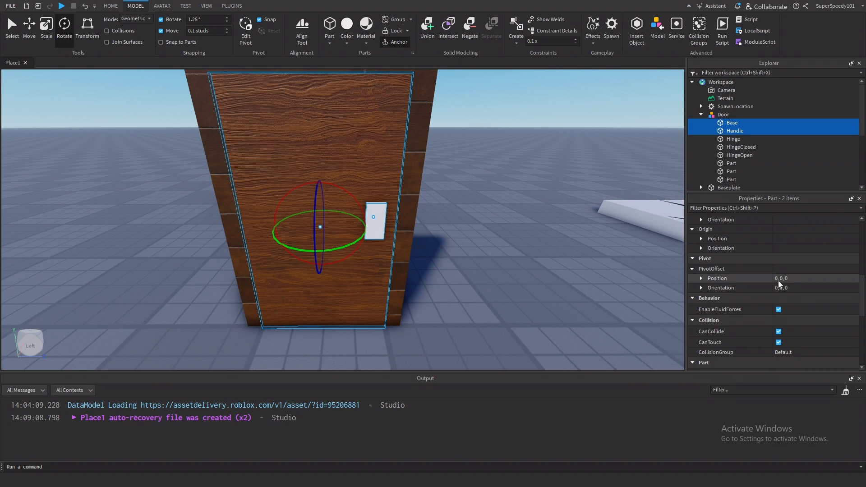
scroll(771, 271, down, 2)
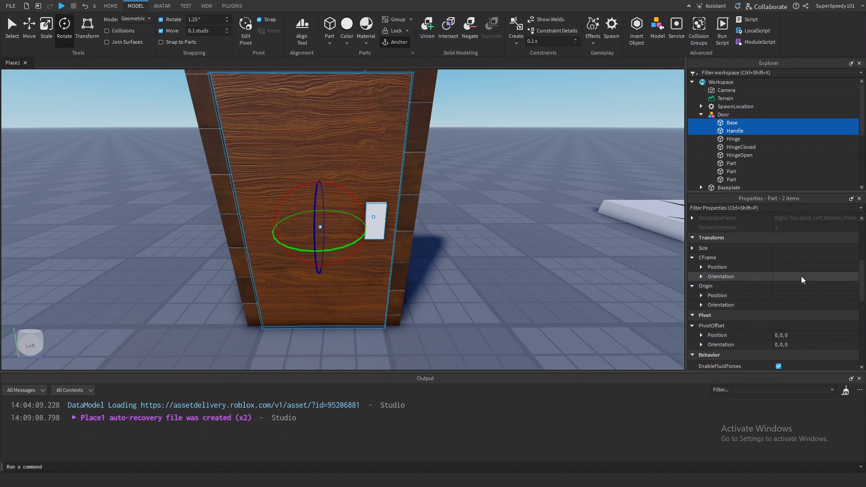
click(778, 345)
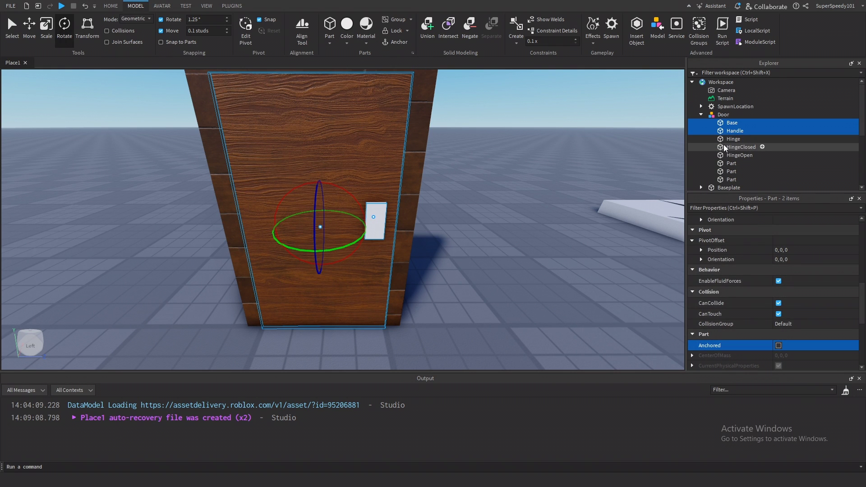
- Insert a WeldConstraint object into the Base part of the Door model
right_drag(474, 191, 467, 194)
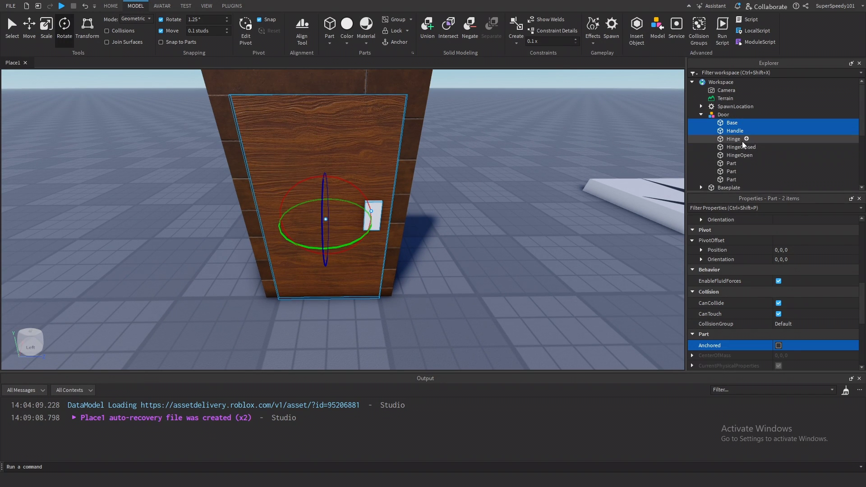
click(728, 125)
click(729, 125)
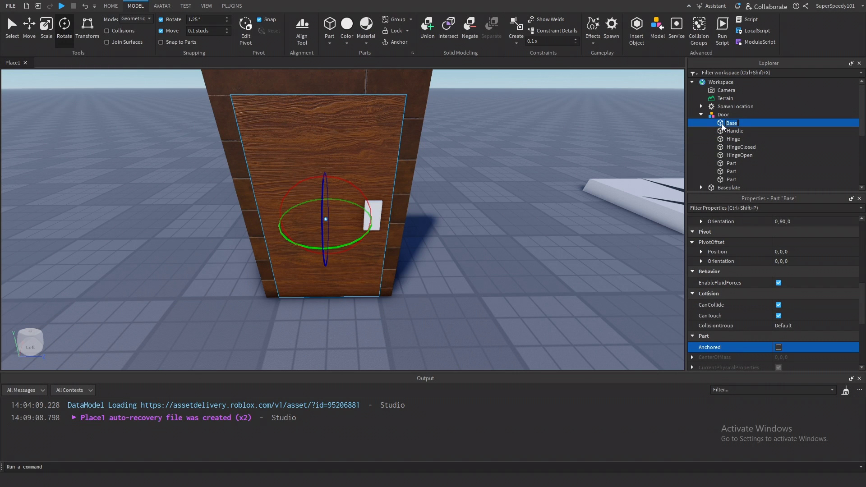
right_click(722, 127)
click(740, 349)
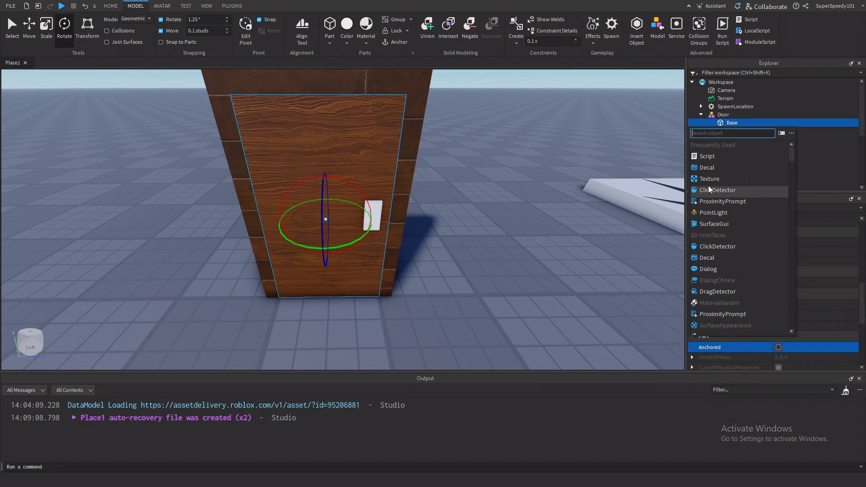
text(we)
click(717, 157)
click(748, 132)
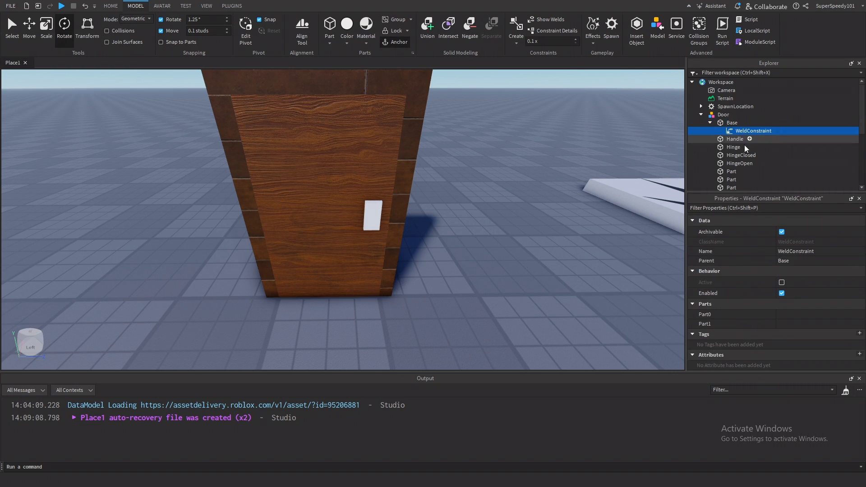
- Set the WeldConstraint's Part0 to Base and its Part1 to Hinge
click(789, 314)
click(730, 122)
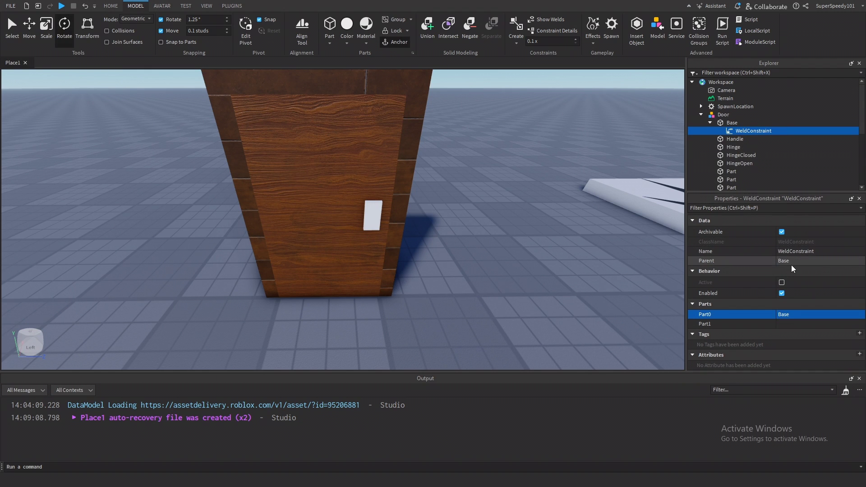
click(789, 323)
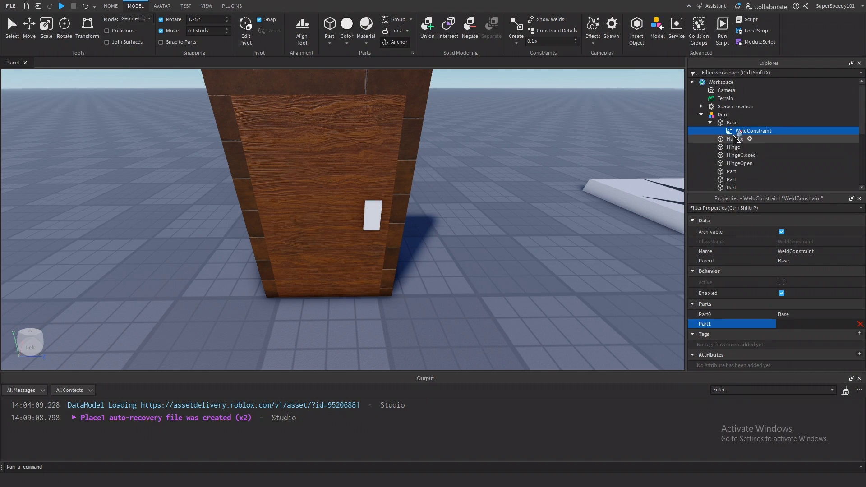
click(733, 147)
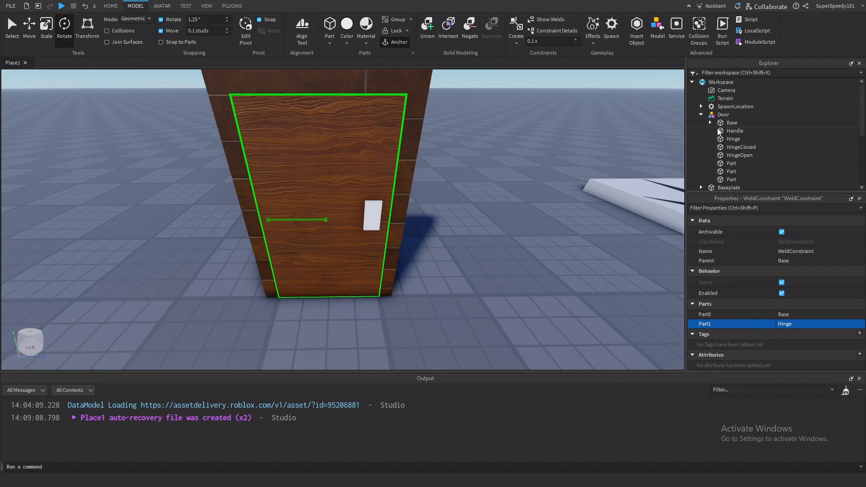
- Copy the WeldConstraint from the Base part and paste it into the Handle part
right_click(735, 135)
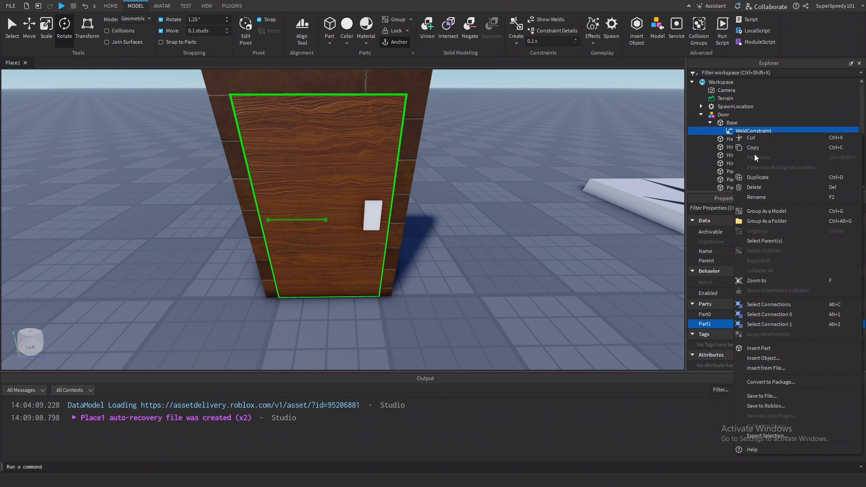
click(752, 149)
click(709, 122)
right_click(726, 133)
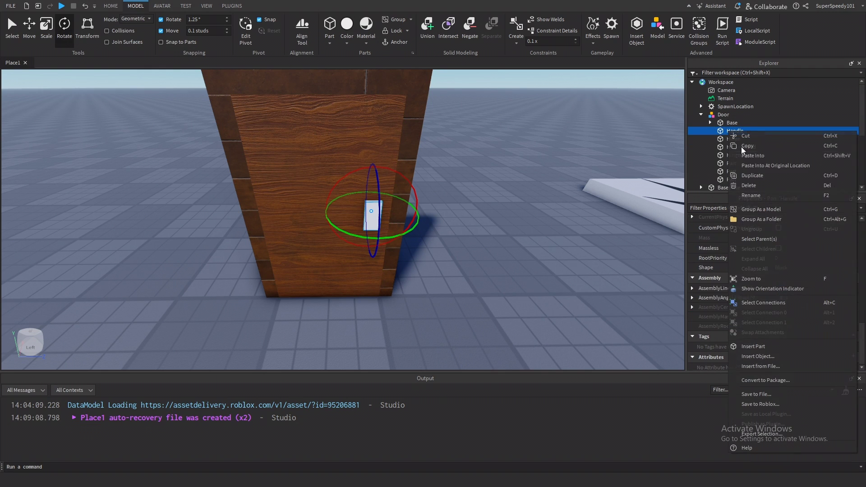
click(757, 156)
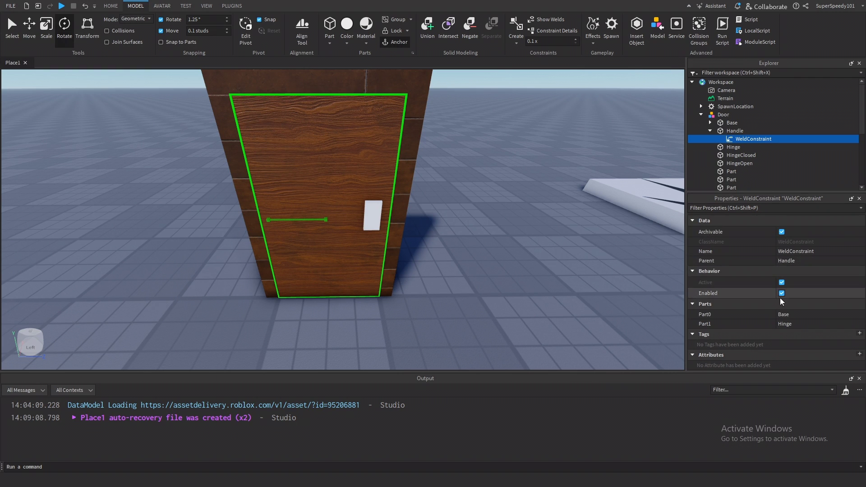
- Set Part0 of the Handle's WeldConstraint to Handle
click(785, 315)
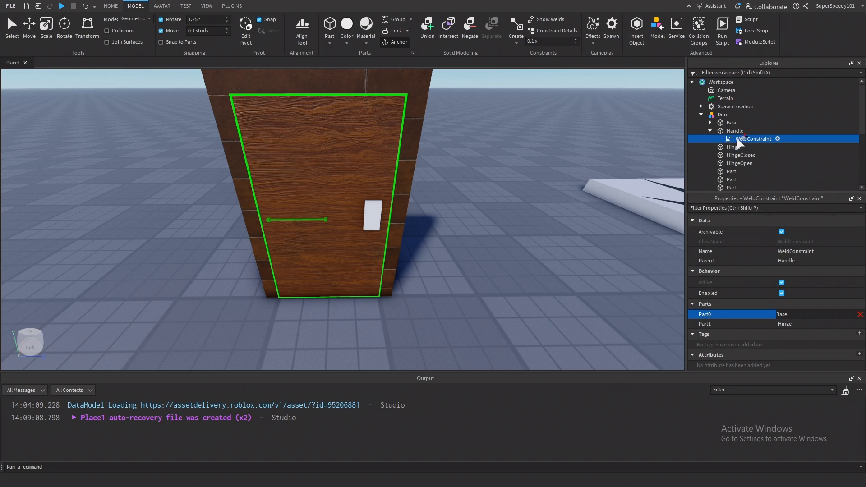
click(735, 130)
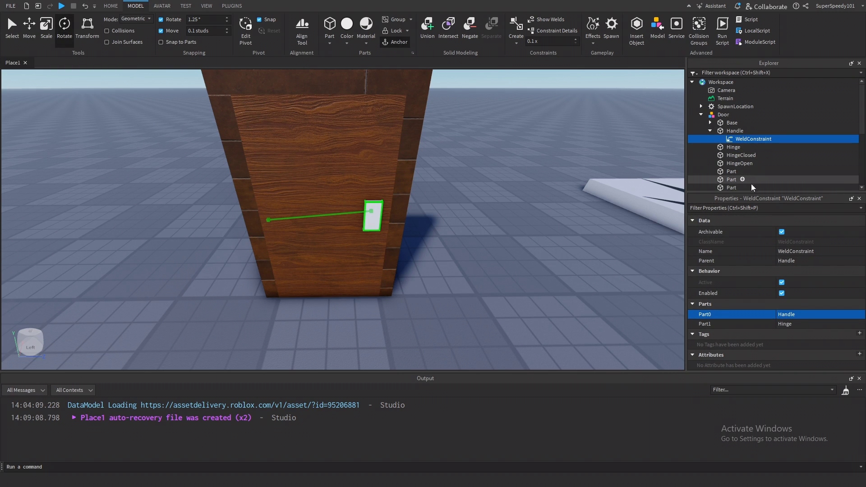
click(710, 131)
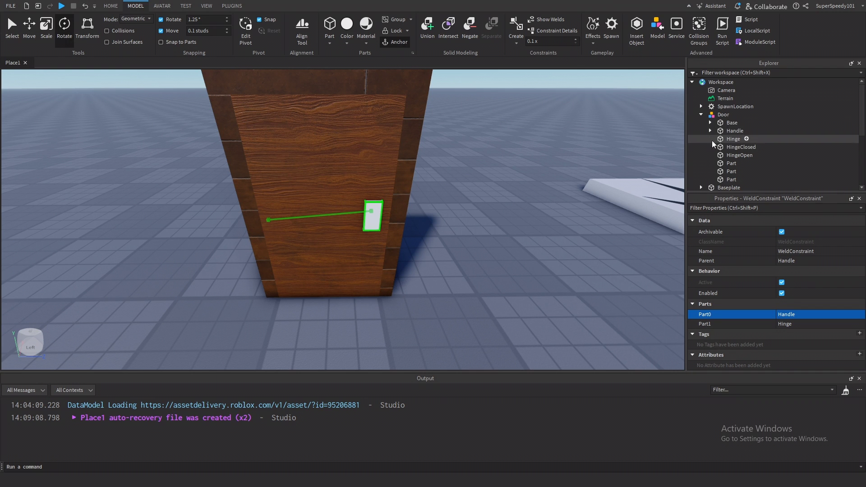
click(732, 123)
ctrl+click(738, 132)
scroll(458, 189, down, 5)
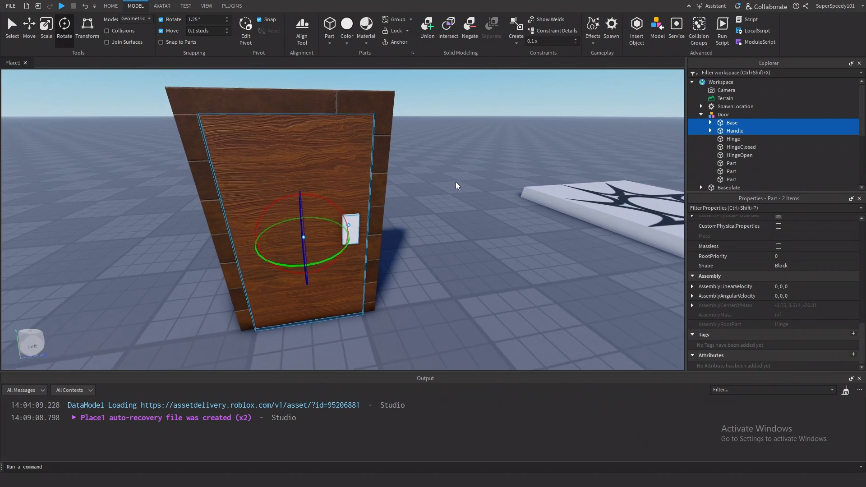
click(458, 203)
scroll(459, 204, up, 5)
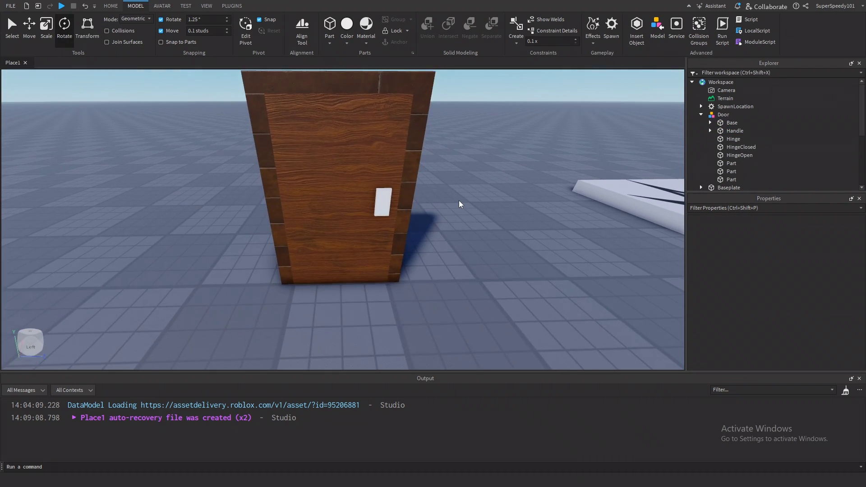
scroll(458, 204, down, 4)
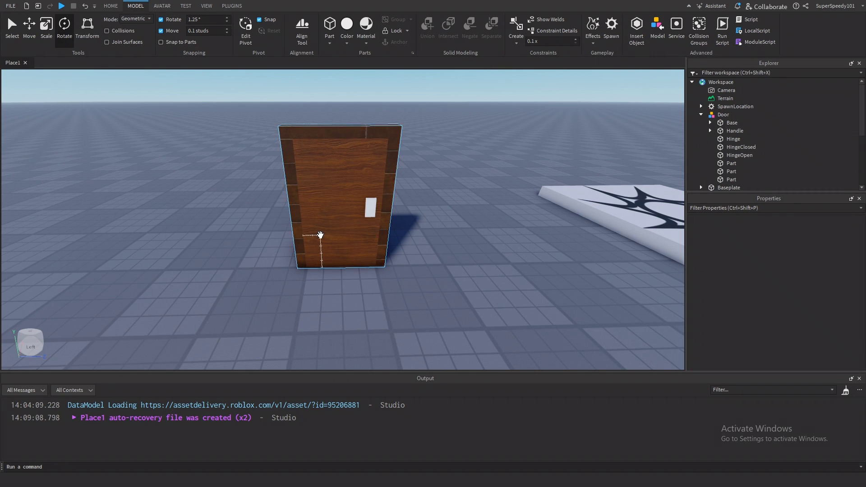
click(701, 114)
right_drag(452, 177, 472, 185)
scroll(601, 149, up, 2)
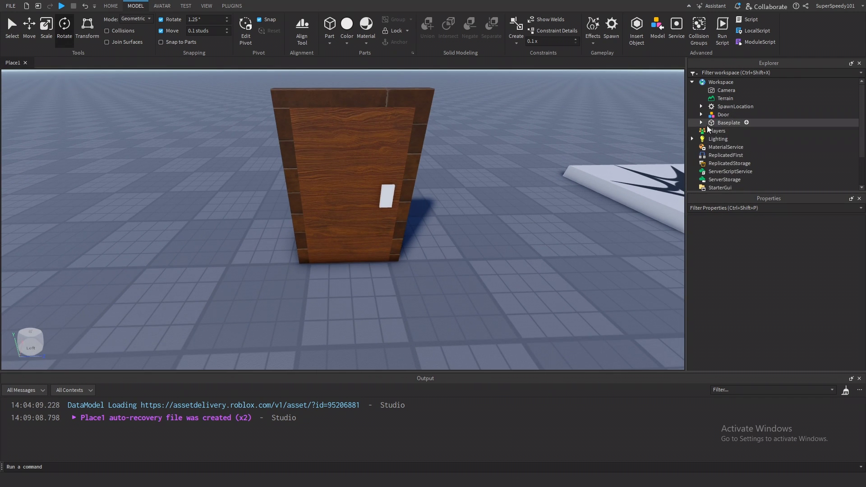
- Insert a ProximityPrompt object into the Base part of the Door model
click(701, 114)
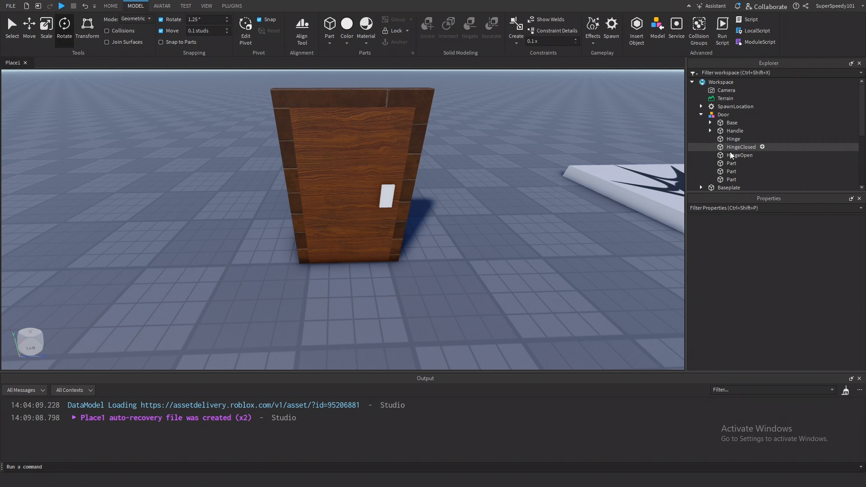
click(729, 124)
click(710, 122)
right_click(728, 123)
click(775, 346)
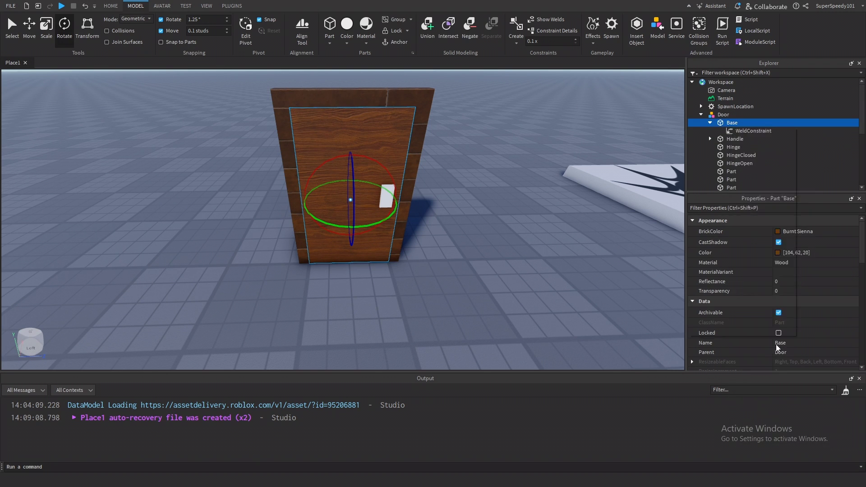
key(ctrl+i)
text(pr)
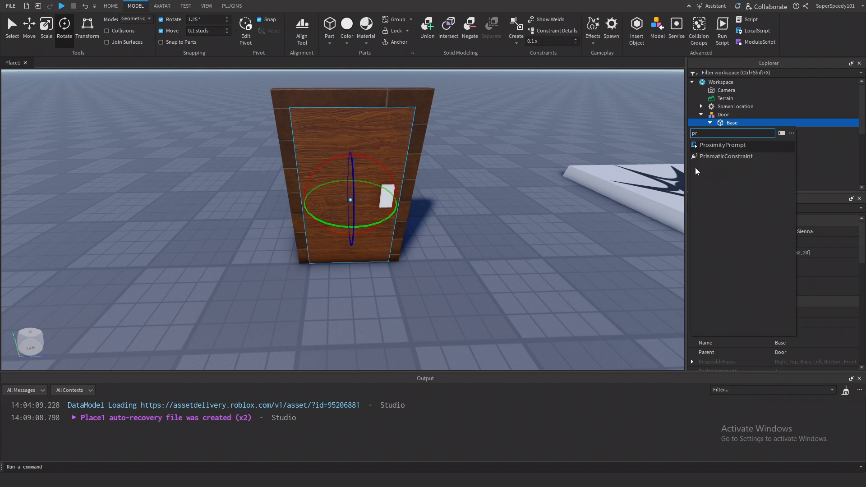
click(720, 144)
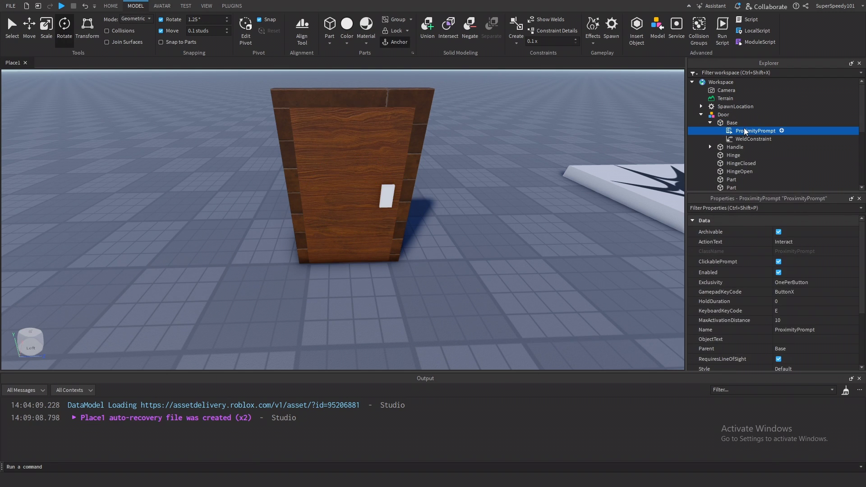
- Insert a Script into the ProximityPrompt
right_click(745, 131)
click(767, 349)
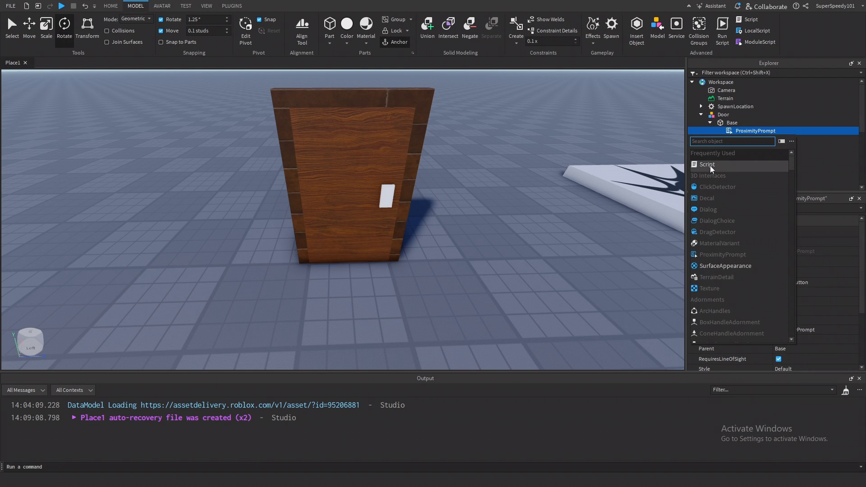
click(711, 165)
- Replace the script's default code with the line "local prompt = script.Parent", followed by a blank line
key(ctrl+a)
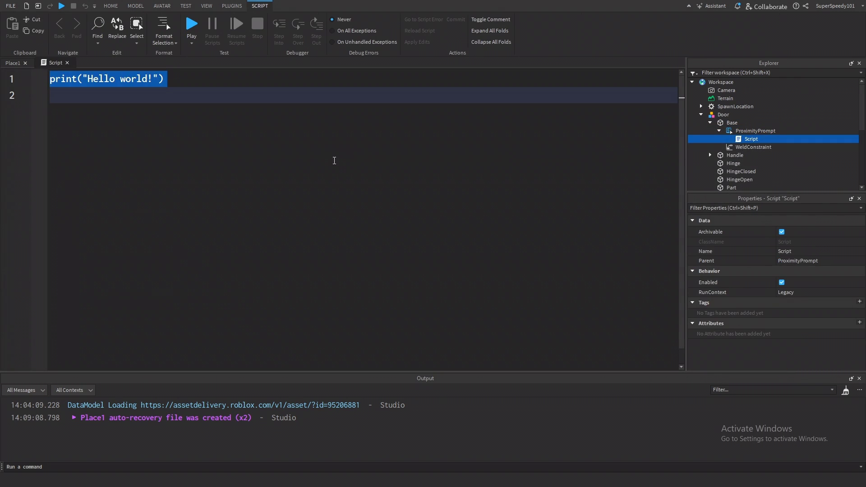
key(BackSpace)
text(local promp)
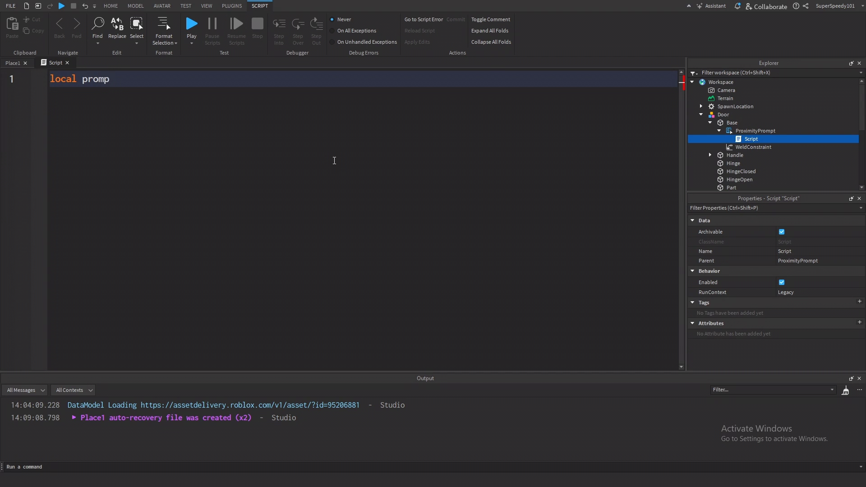
text(t = script.Parent)
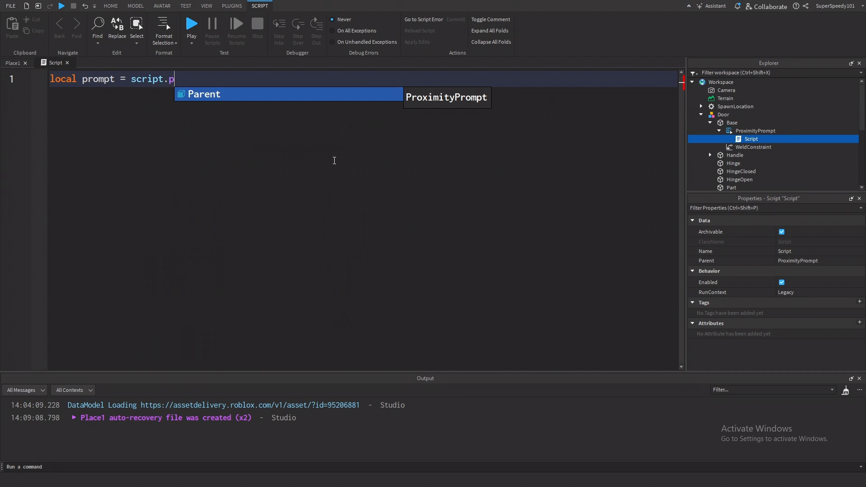
key(Return)
key(Return)
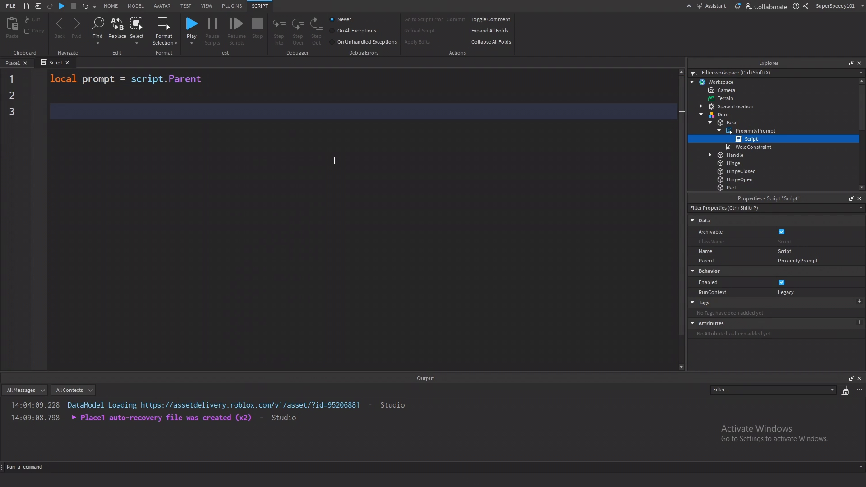
- Reference the prompt's Triggered event on line 3 by writing "prompt.Triggered"
text(pr)
key(Down)
key(Tab)
text(.)
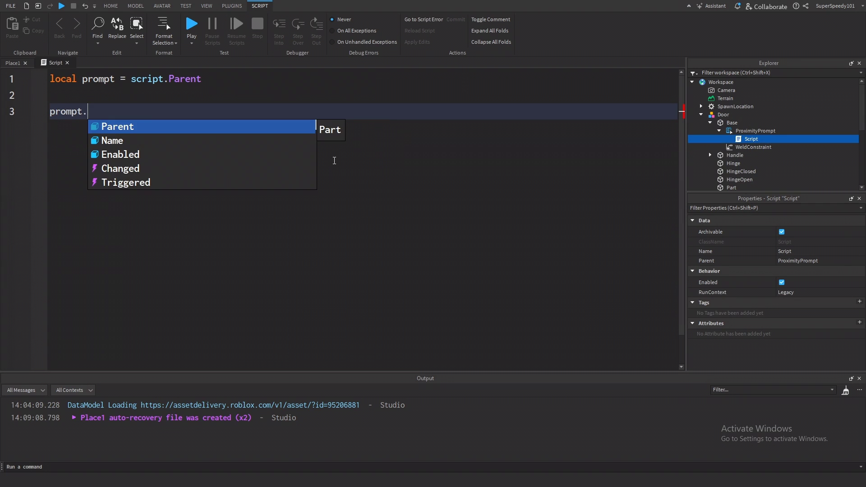
key(Down)
key(Down)
key(Down)
key(Down)
key(Tab)
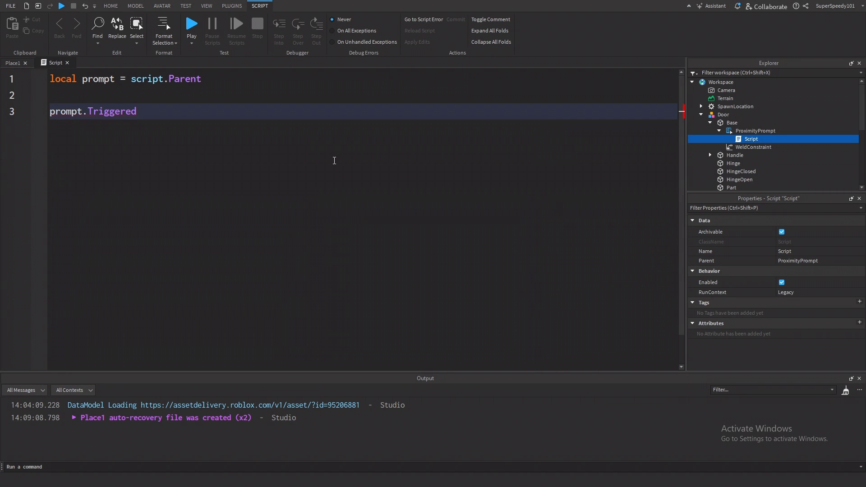
- Connect the Triggered event to an empty anonymous function with ":Connect(function()" and a closing "end)"
text(:)
key(Tab)
text((f)
key(Tab)
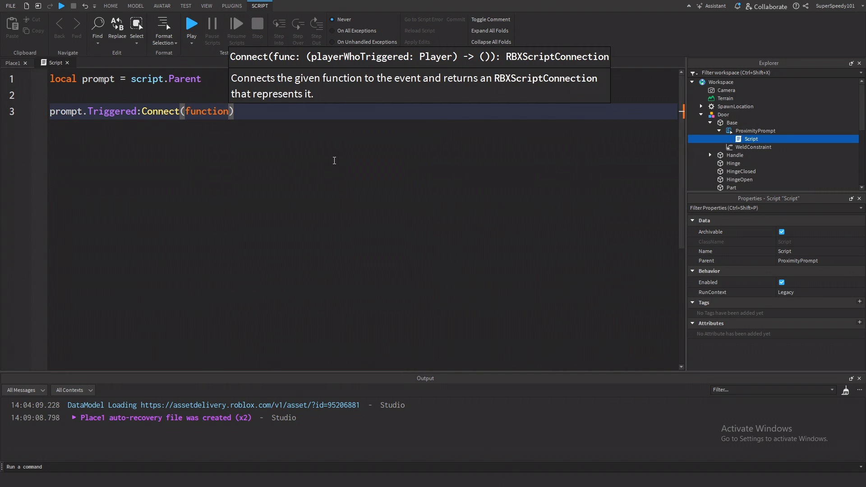
text(())
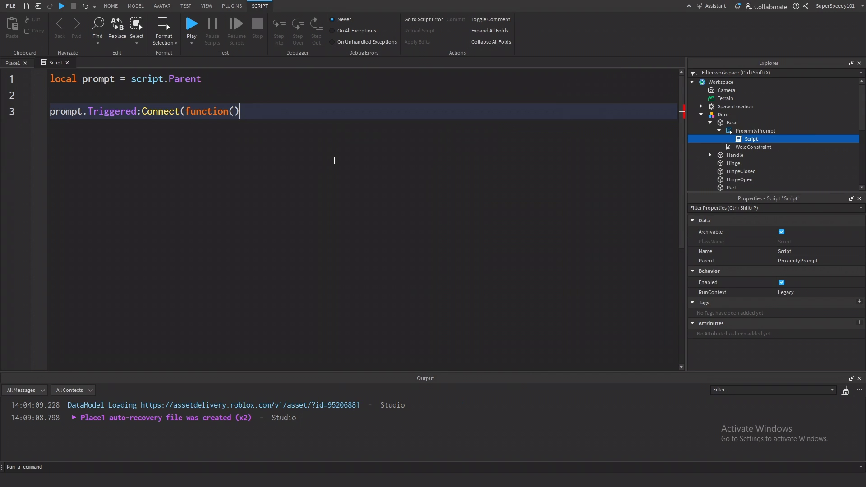
key(Return)
drag(184, 112, 185, 145)
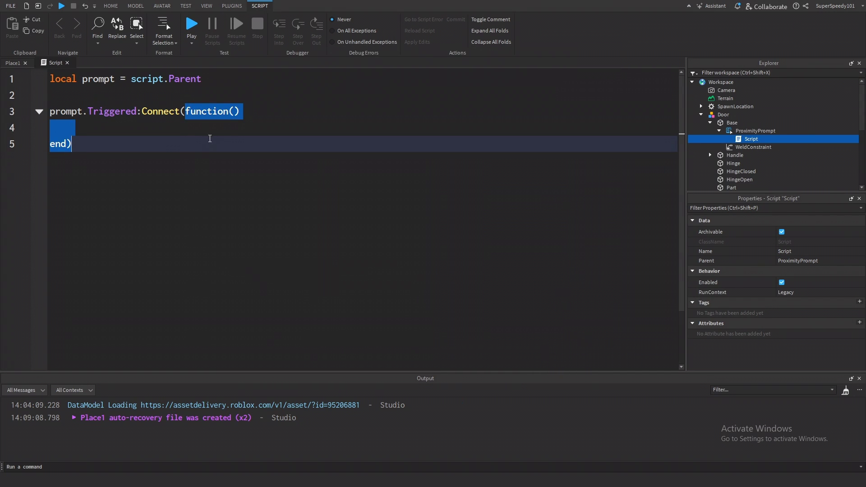
click(216, 131)
- Give the Triggered function the typed parameter "player : Player"
click(234, 112)
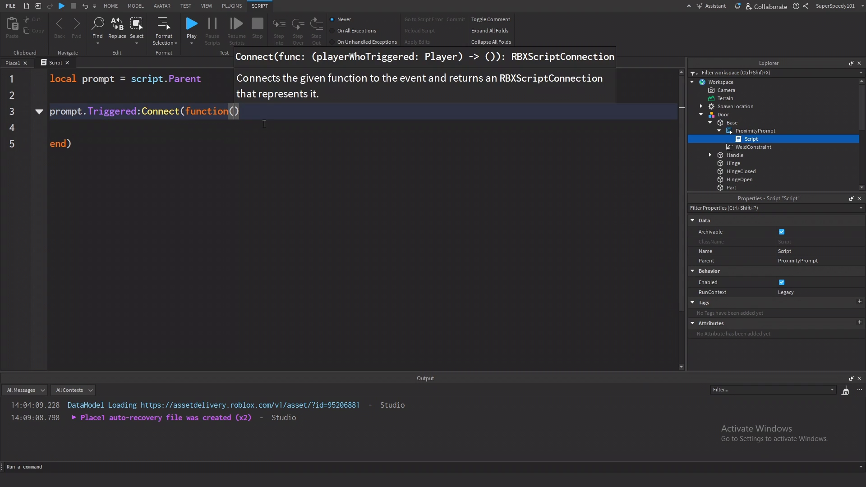
text(player : Pl)
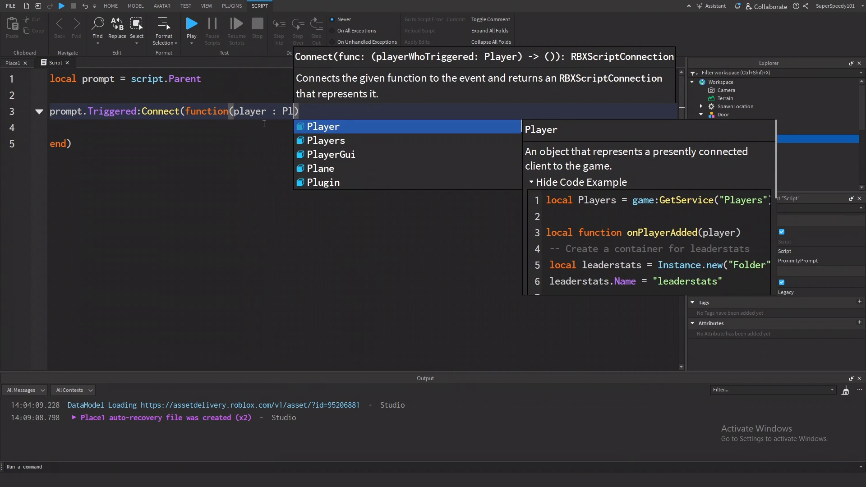
key(Tab)
click(262, 131)
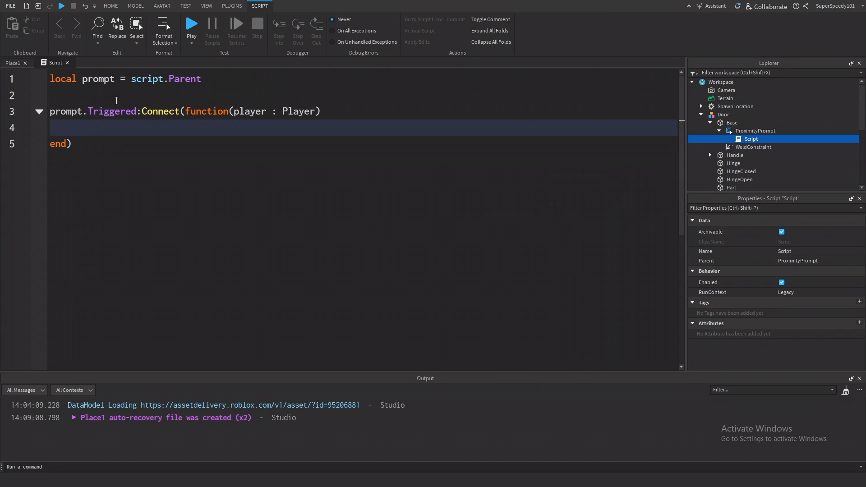
- Add the line "local Door = prompt.Parent.Parent" below the prompt variable
click(117, 97)
key(Return)
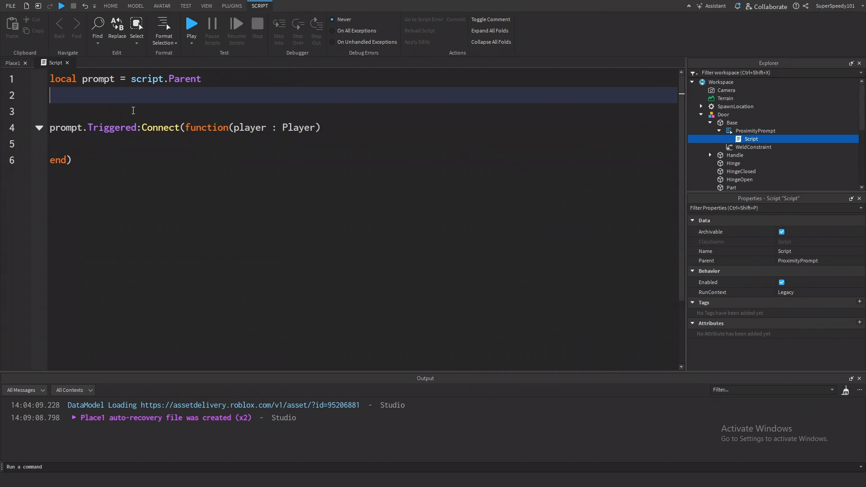
text(local Door prompt.Parent.Parent)
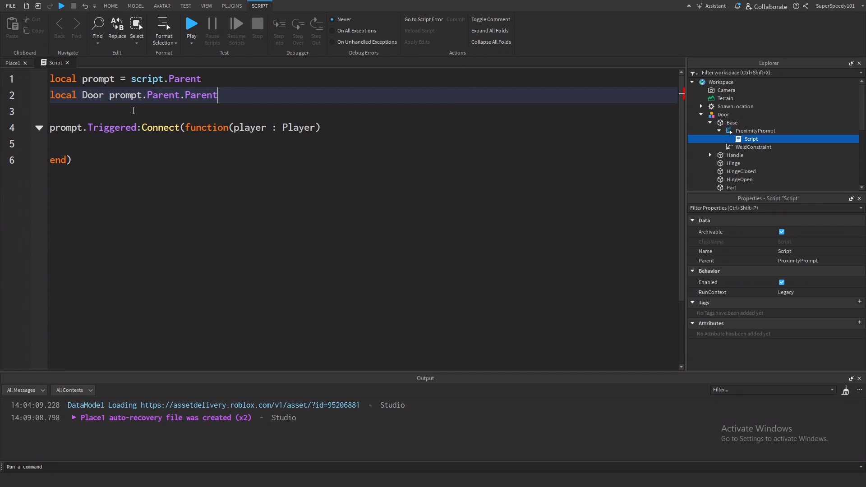
key(Return)
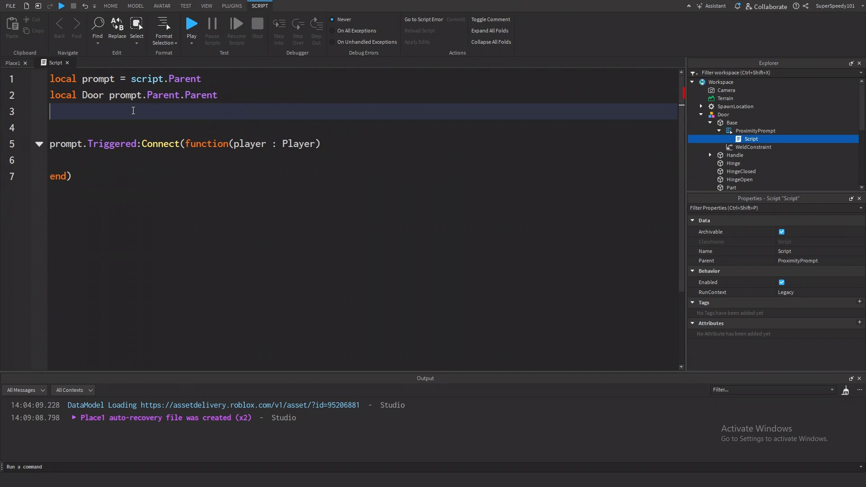
click(110, 97)
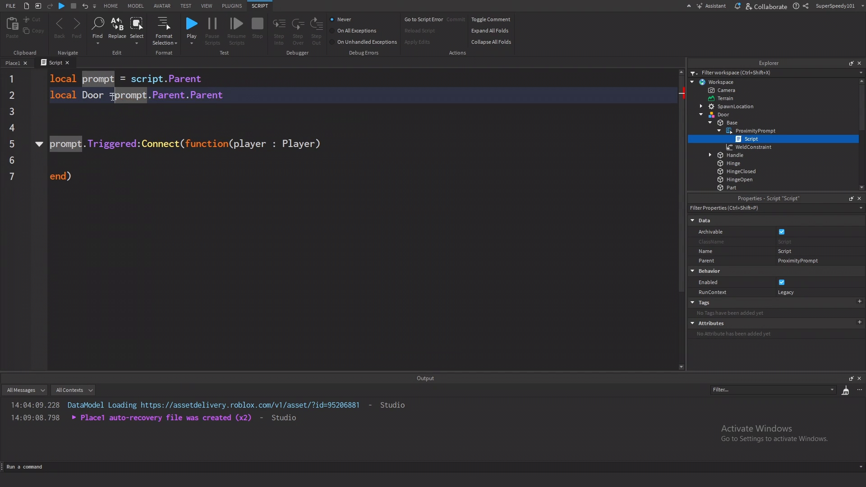
- Declare the Base variable below the Door variable with "local Base = Door:WaitForChild("Base")" and start a new line
key(Down)
text(ocal)
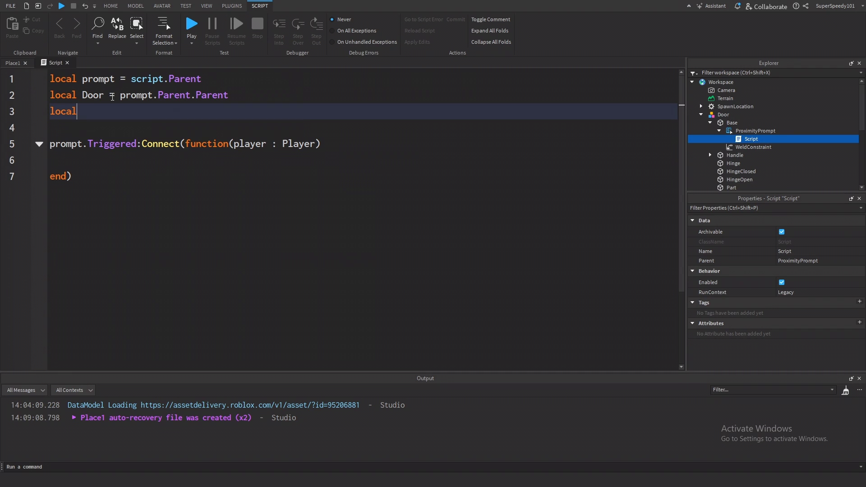
text( Base = door:W)
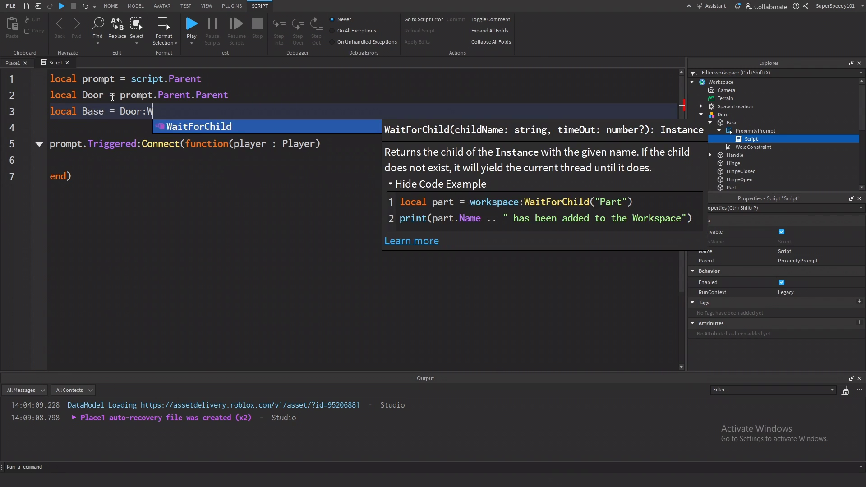
key(Tab)
text((")
key(Down)
key(Tab)
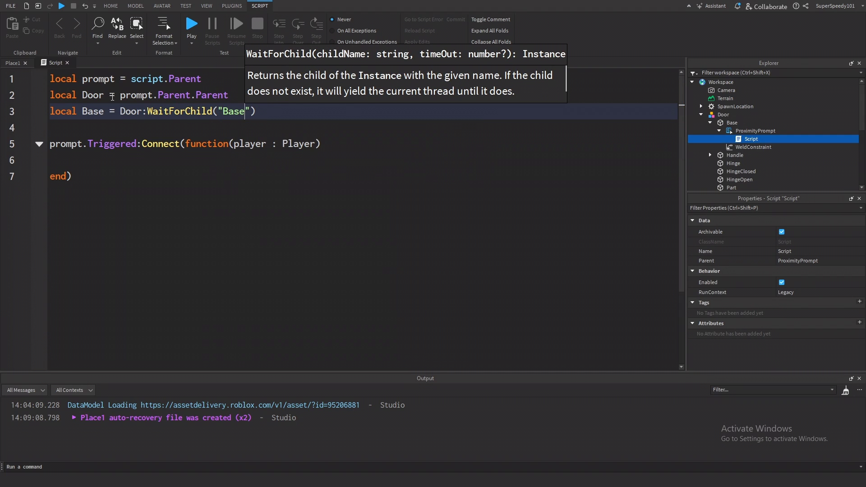
key(End)
key(Return)
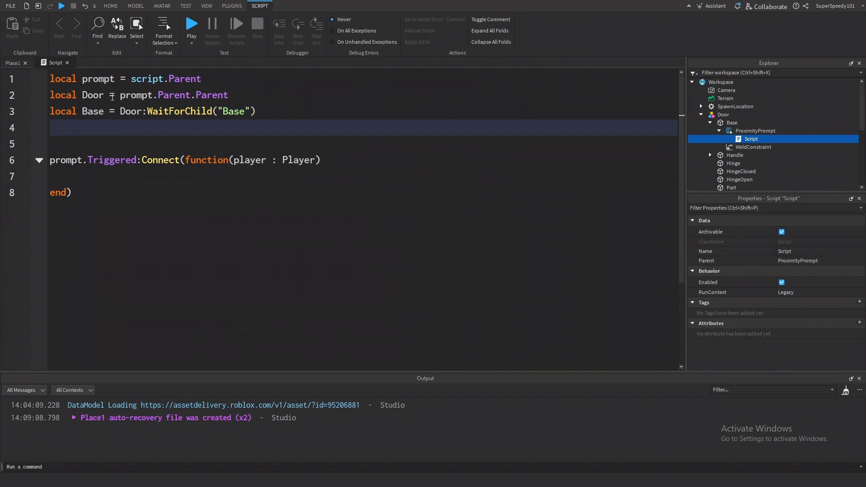
- Declare the Hinge variable below Base with "local Hinge = Door:WaitForChild("Hinge")"
text(local Hinge = do)
key(Down)
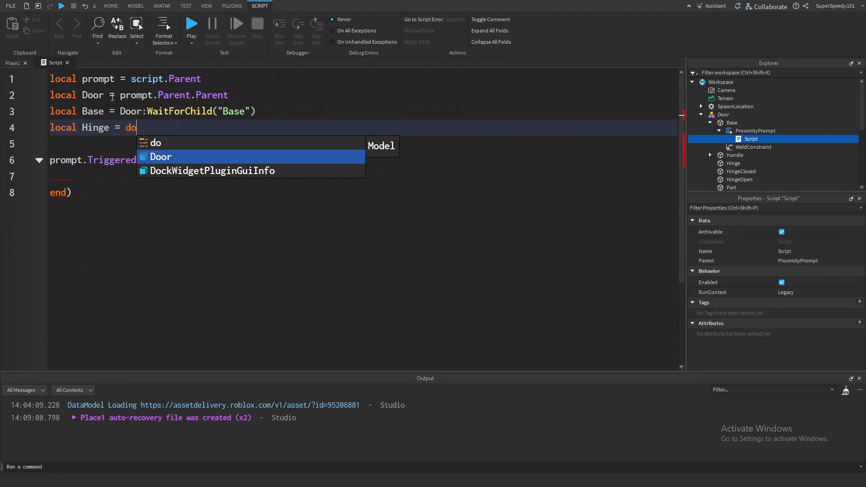
key(Tab)
text(:WaitForChild())
key(Tab)
text(")
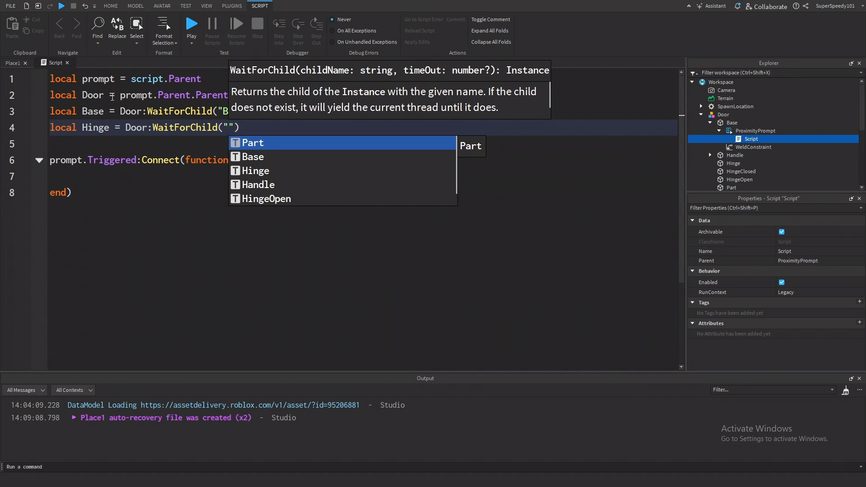
text(H)
key(Tab)
key(End)
key(Return)
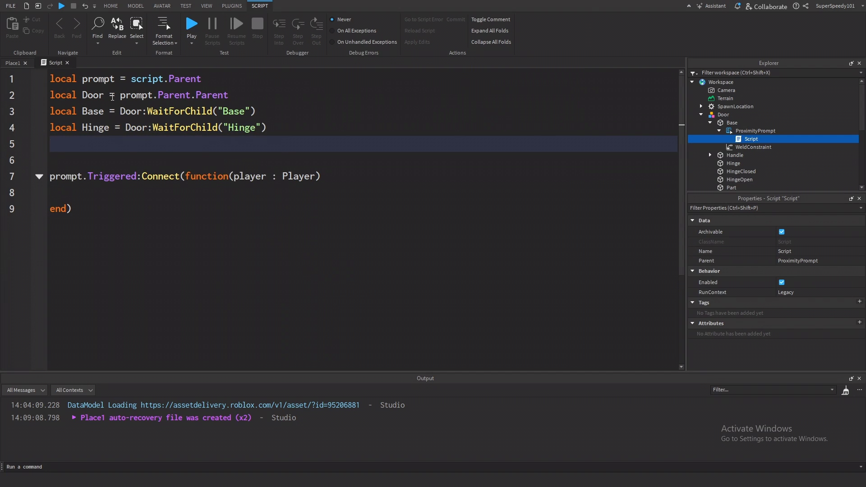
- Declare the HingeOpen variable below Hinge with "local HingeOpen = Door:WaitForChild("HingeOpen")"
text(local HingeOpen = Door)
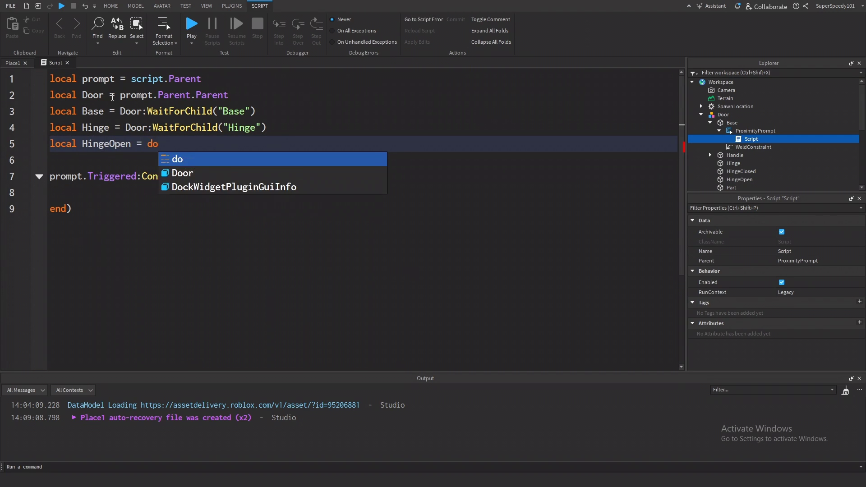
text(:WaitForChild("Do)
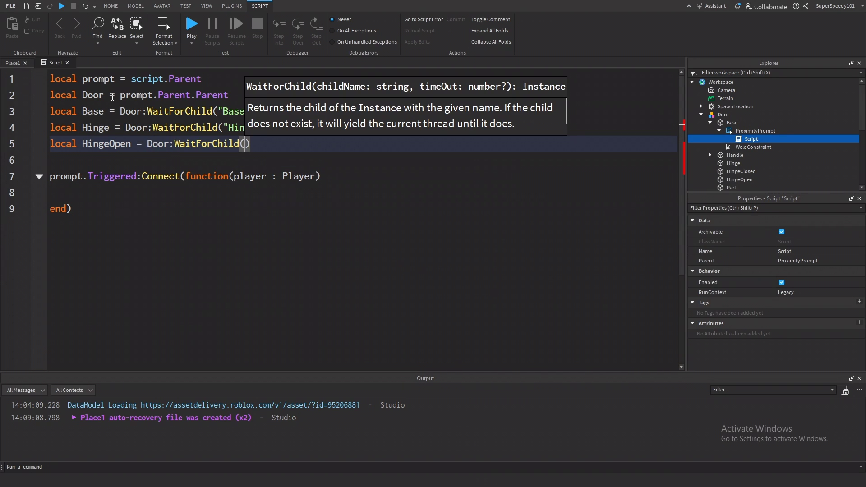
key(BackSpace)
key(BackSpace)
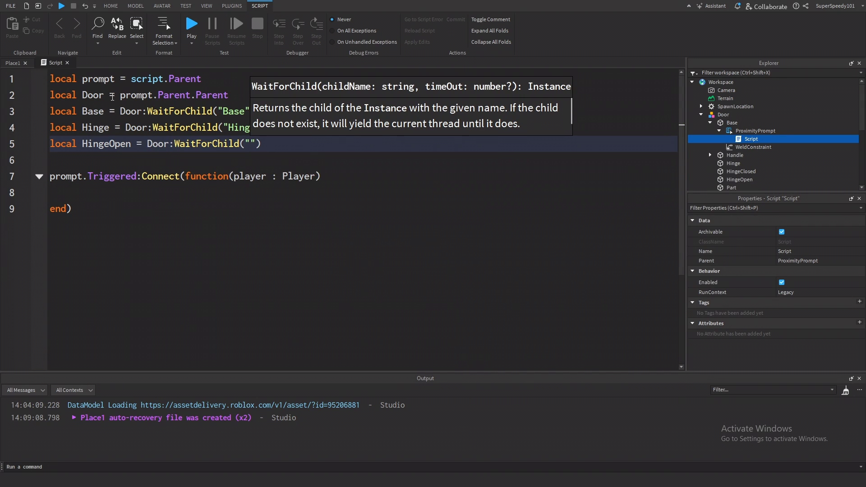
text(hi)
key(Down)
key(Tab)
key(Return)
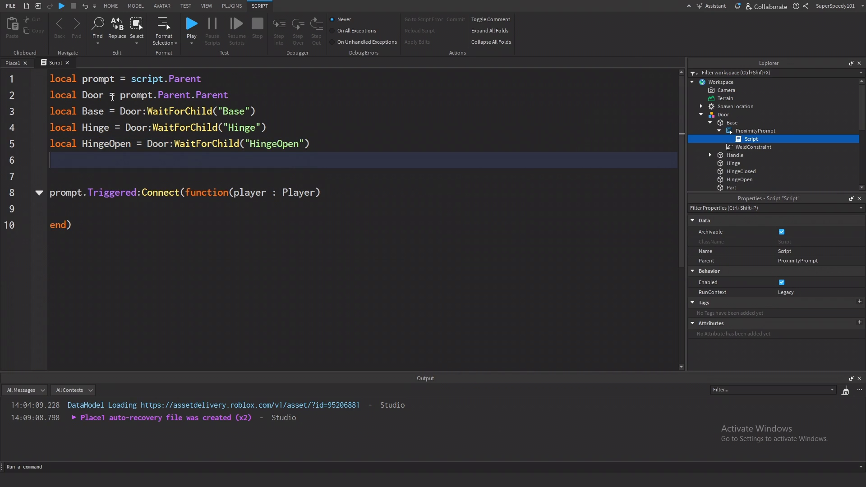
- Declare the HingeClosed variable below HingeOpen with "local HingeClosed = Door:WaitForChild("HingeClosed")" and start a new line
text(local HingeClosed = do)
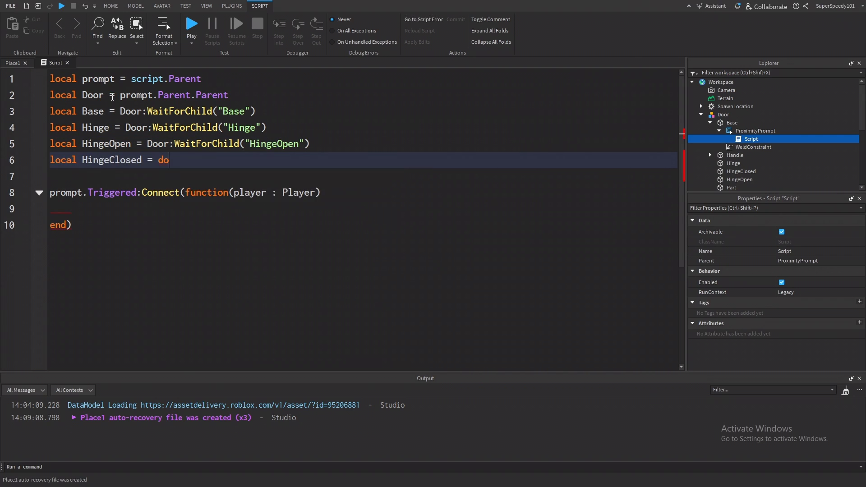
text(or:WaitForChild("D)
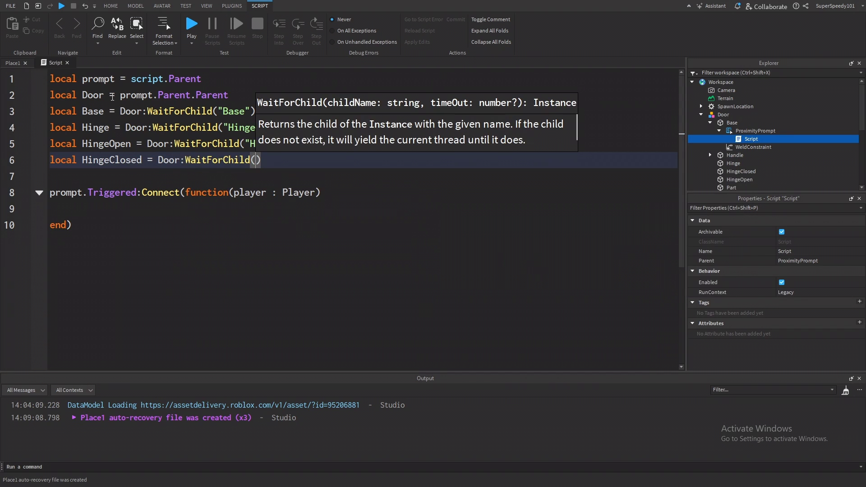
key(BackSpace)
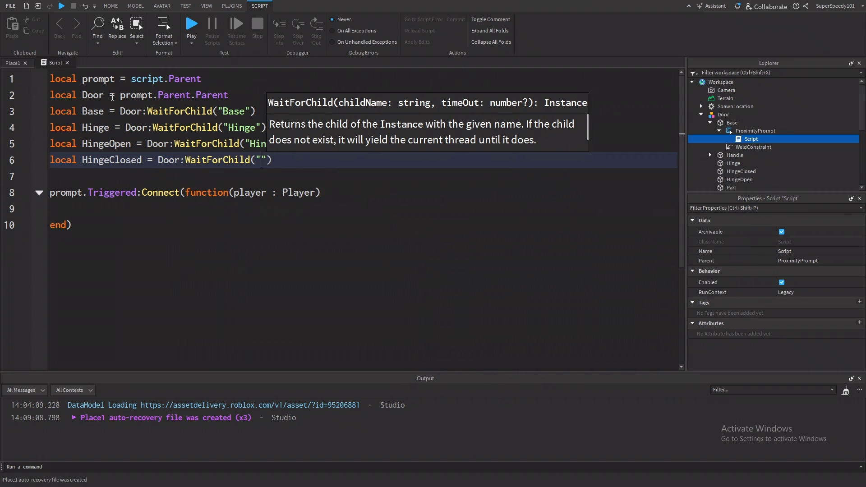
text(h)
key(Down)
key(Down)
key(Down)
key(Return)
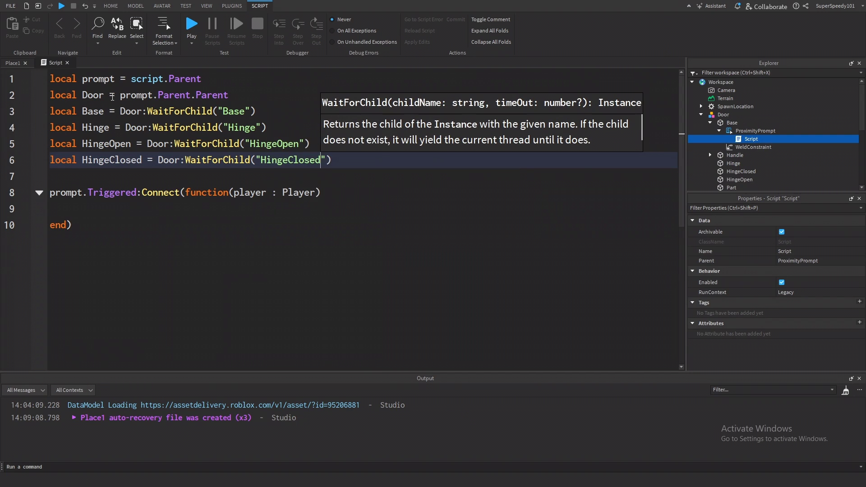
key(End)
key(Return)
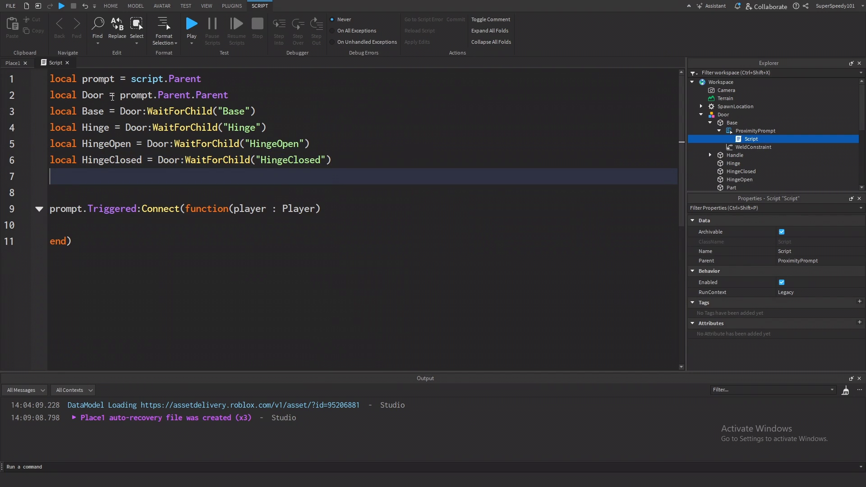
- Add the line "local debounce = true" below the door part variables, separated from them by a blank line
text(l)
key(BackSpace)
key(Return)
text(loc)
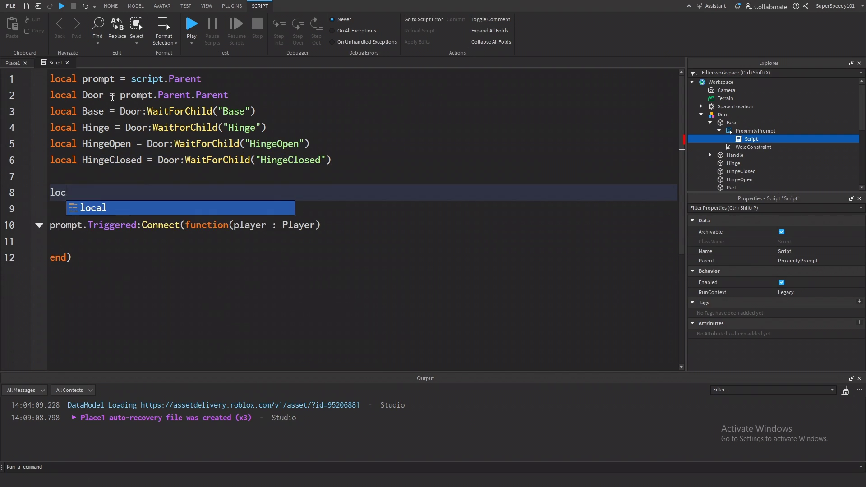
text(al debounce)
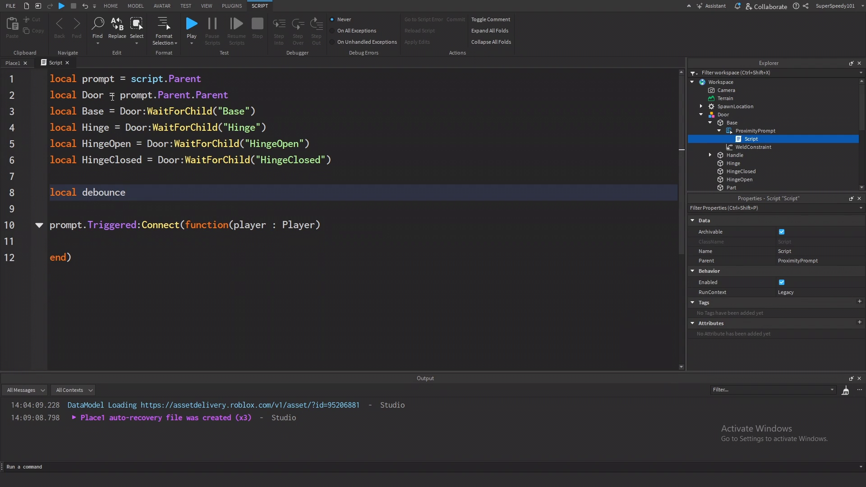
text( = true)
scroll(154, 178, down, 1)
- Insert the line "local TweenService = game:GetService("TweenService")" at the very start of the script
click(155, 183)
scroll(154, 203, up, 1)
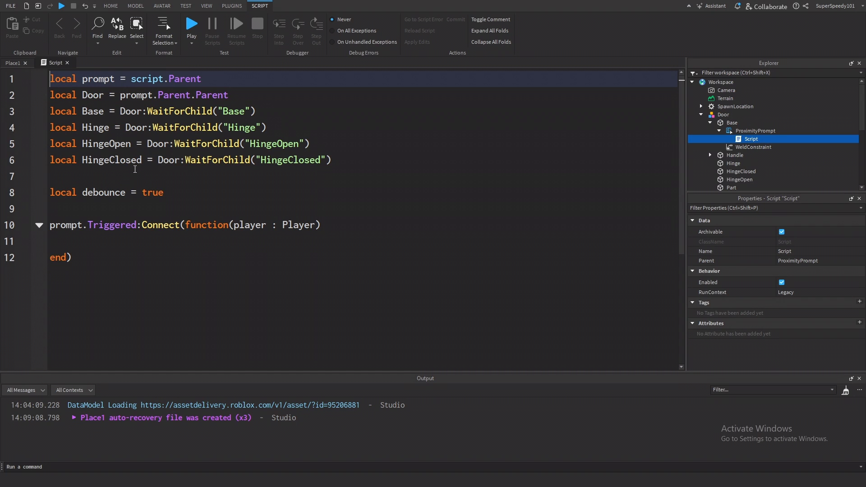
key(Return)
click(89, 82)
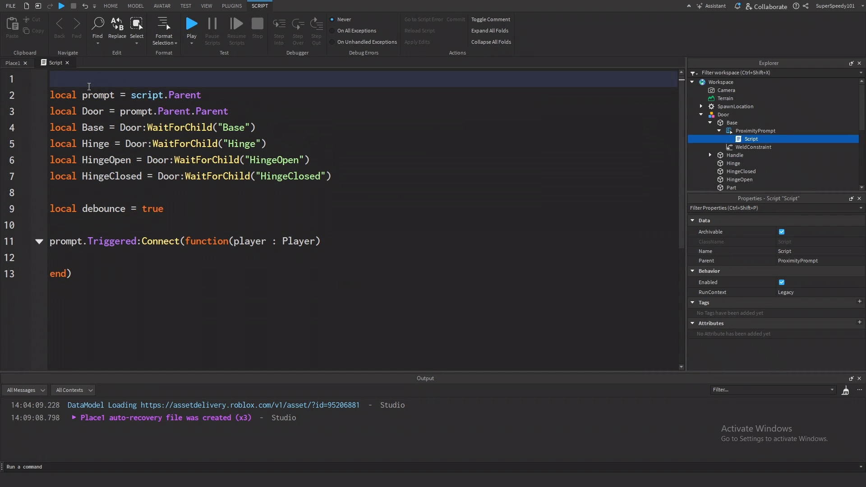
text(local TweenService = game:GetService())
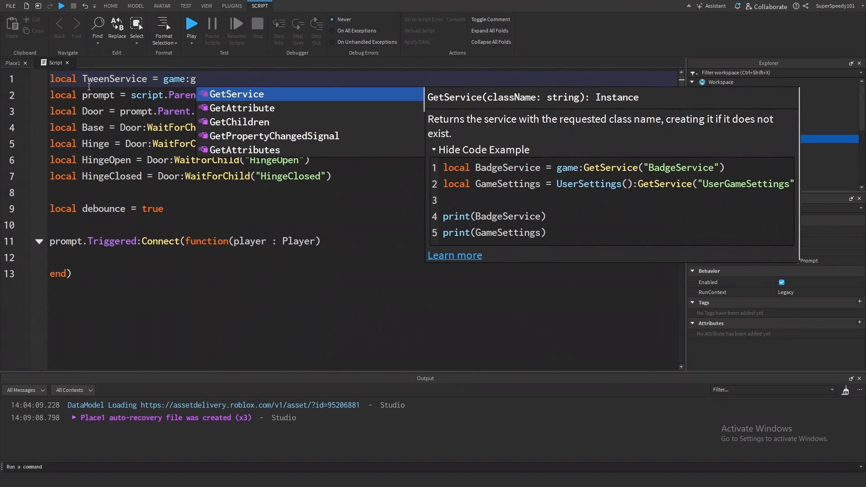
text("TweenService)
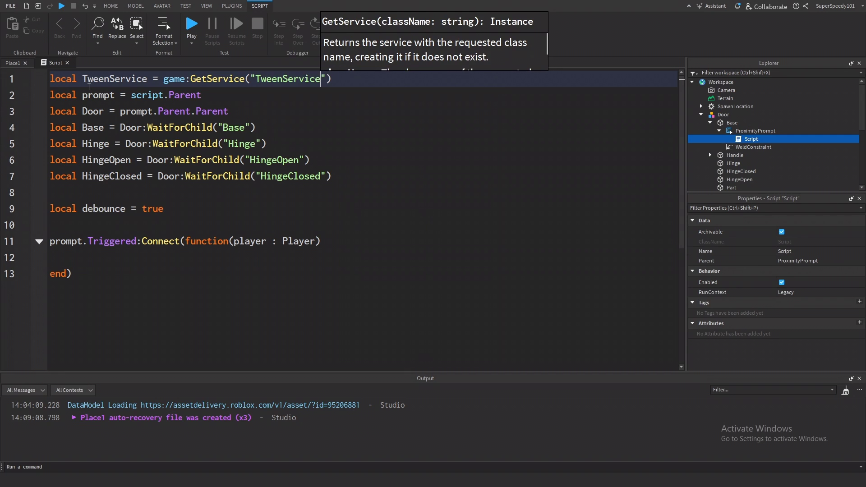
- Add an "if debounce then" block with its closing "end" inside the Triggered function
click(249, 224)
scroll(246, 223, down, 1)
click(120, 193)
click(118, 207)
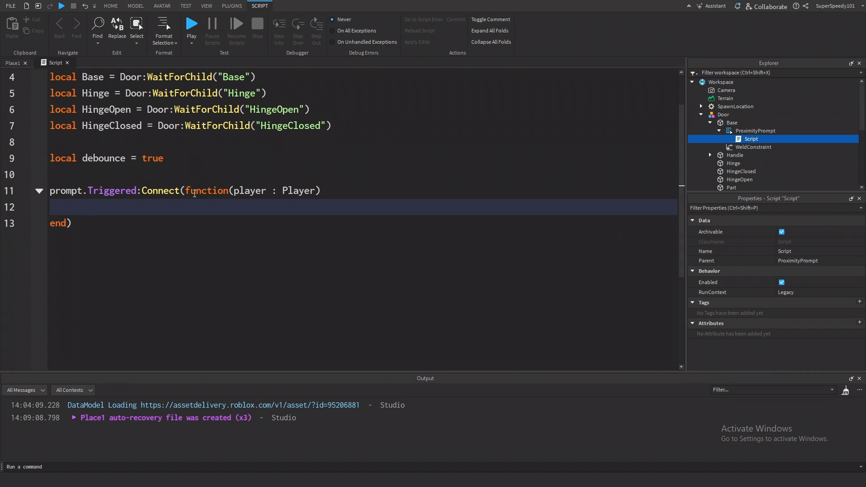
text(if d)
key(Down)
key(Down)
key(Down)
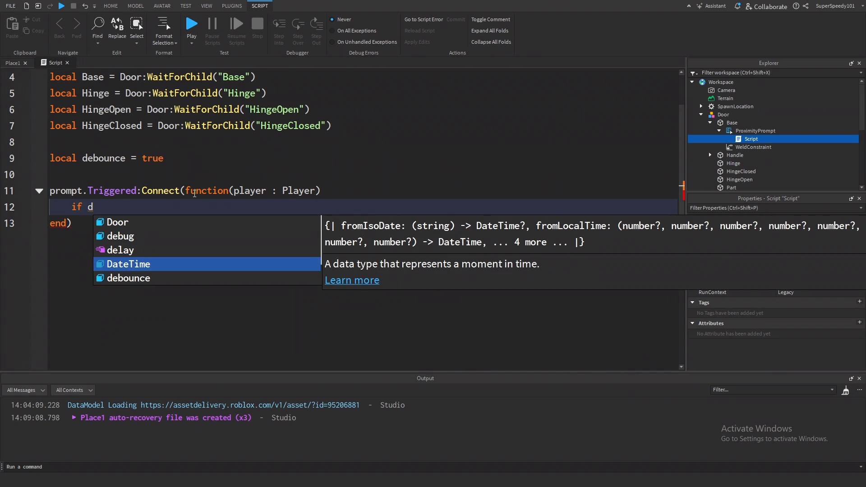
key(Down)
key(Return)
text(then)
key(Return)
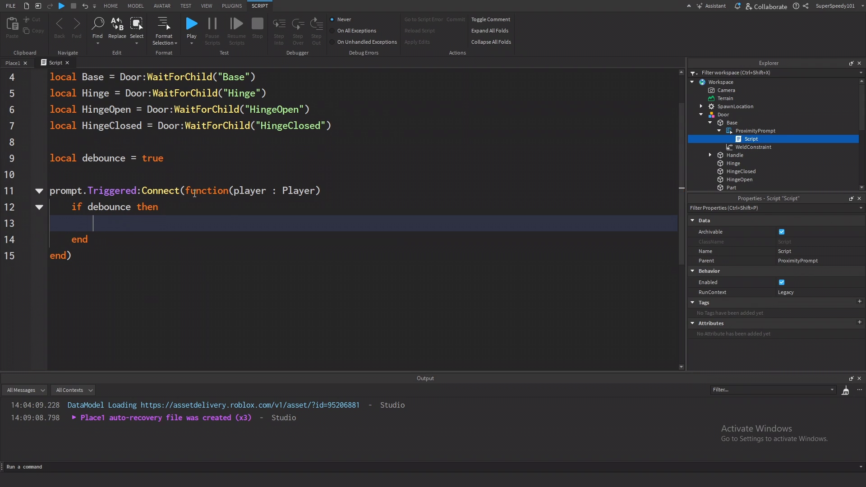
- Set "debounce = false" inside the if block and start a new line below it
text(deb)
key(Down)
key(Return)
text(= f)
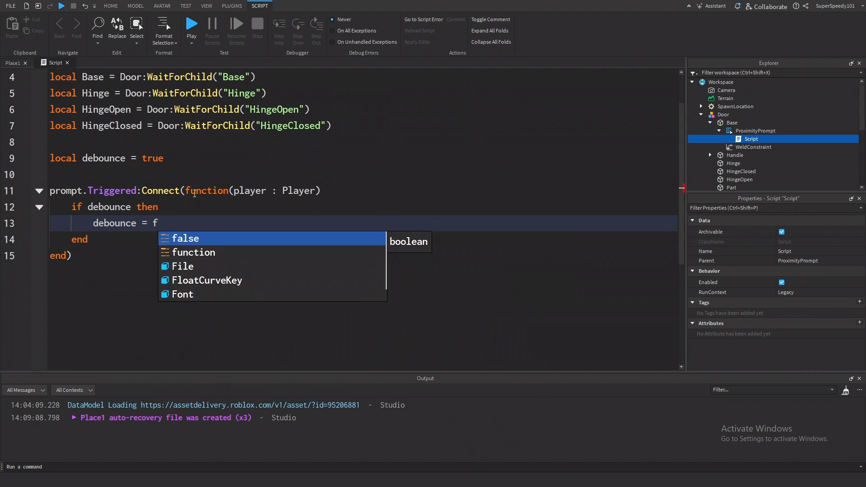
text(alse)
click(72, 205)
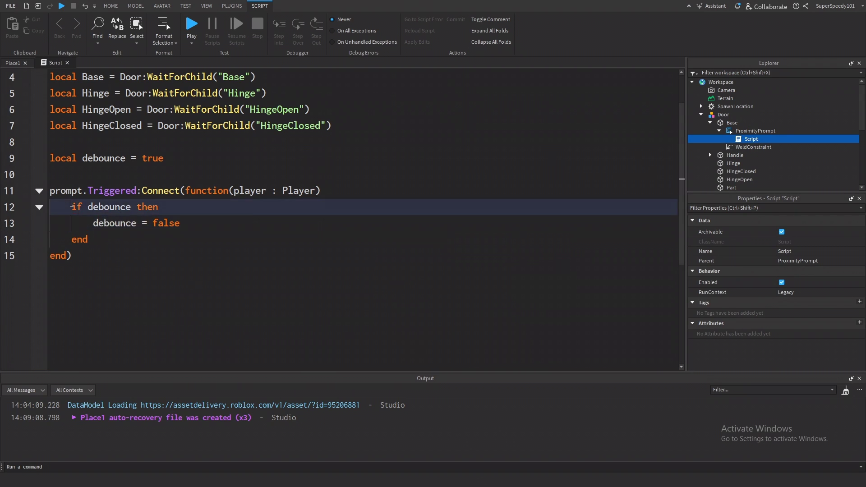
drag(72, 205, 197, 228)
click(157, 226)
click(198, 228)
key(Return)
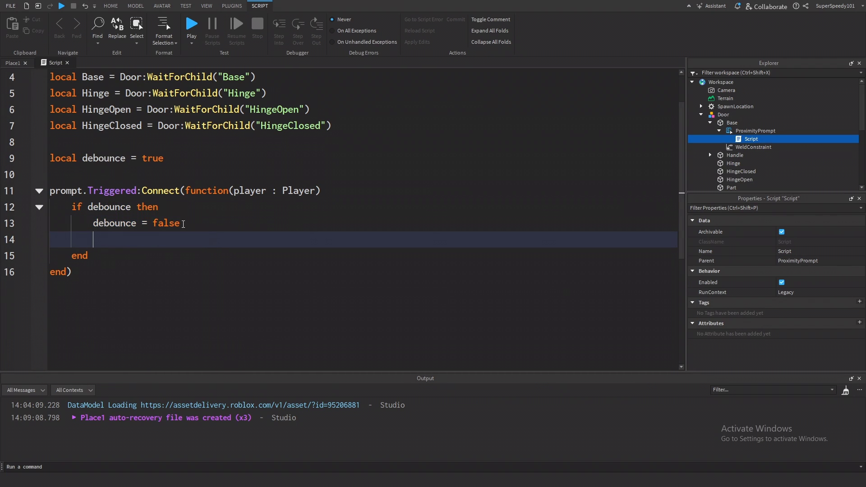